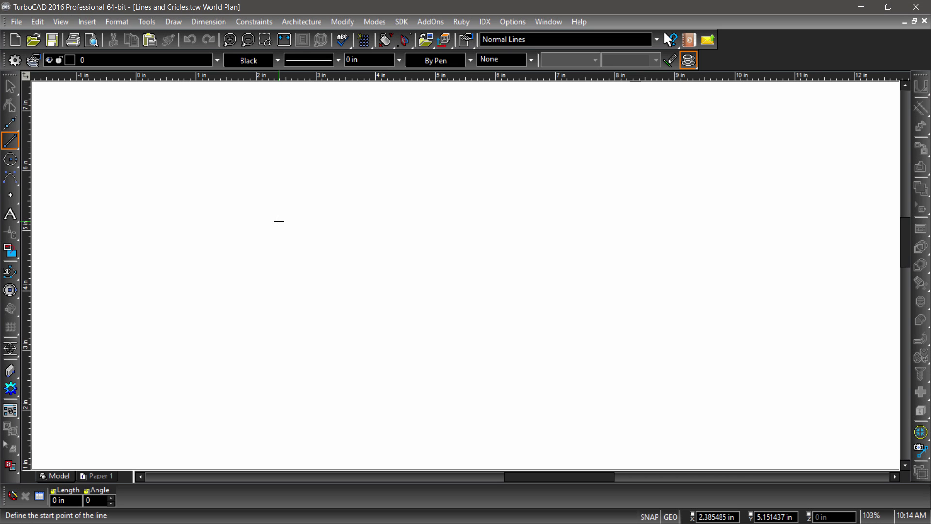
Tear off the Line and Circle/Ellipse tool flyouts as two floating palettes
click(10, 140)
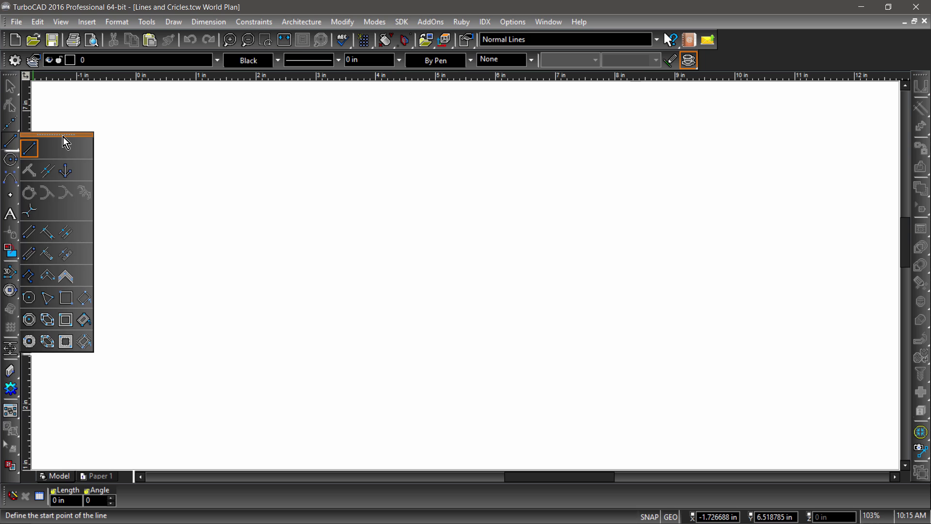
drag(62, 138, 163, 91)
click(9, 159)
drag(62, 156, 137, 129)
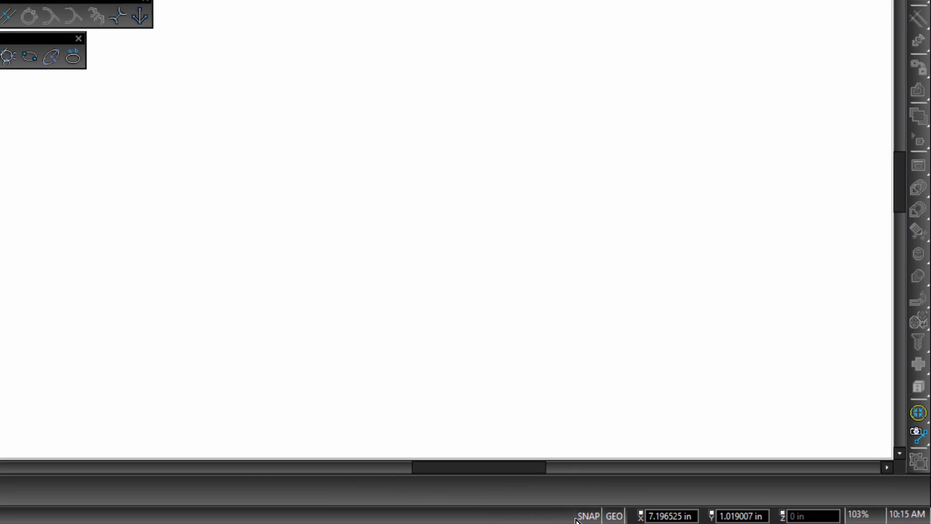
Turn off all snapping by checking No Snap in the Drawing Aids settings
click(511, 520)
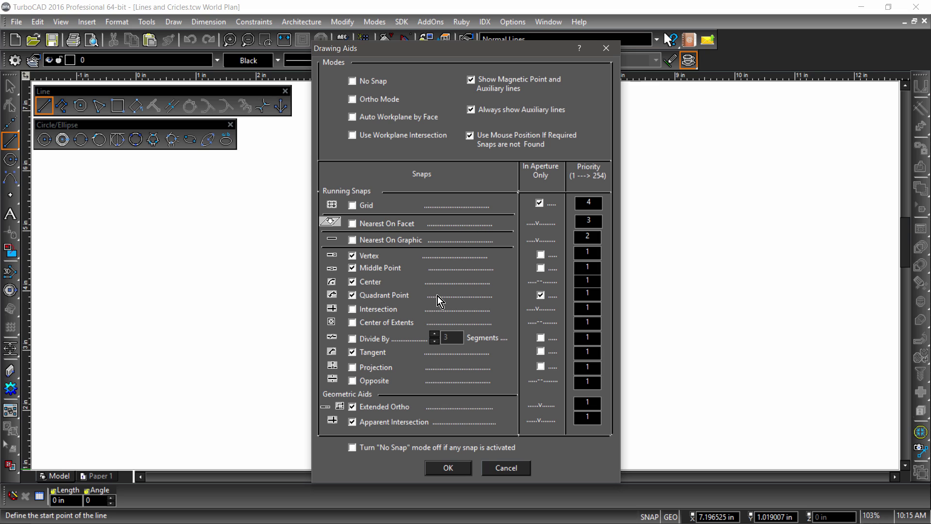
click(352, 82)
click(447, 467)
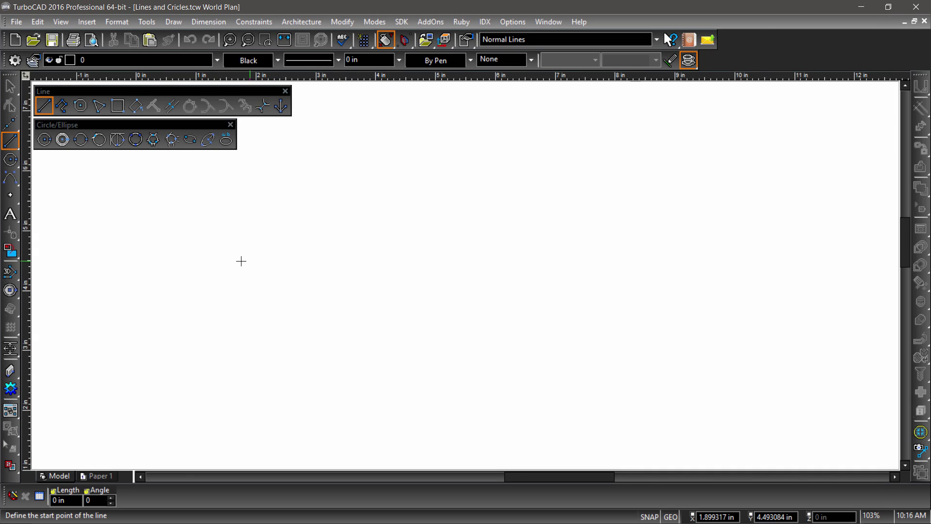
Draw three free lines: a rising diagonal, a horizontal, and a descending diagonal
click(189, 269)
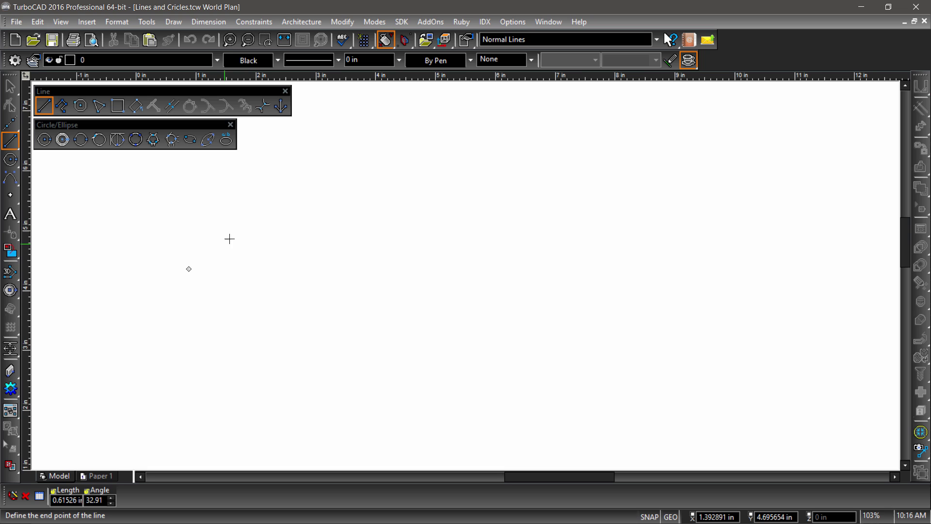
click(296, 180)
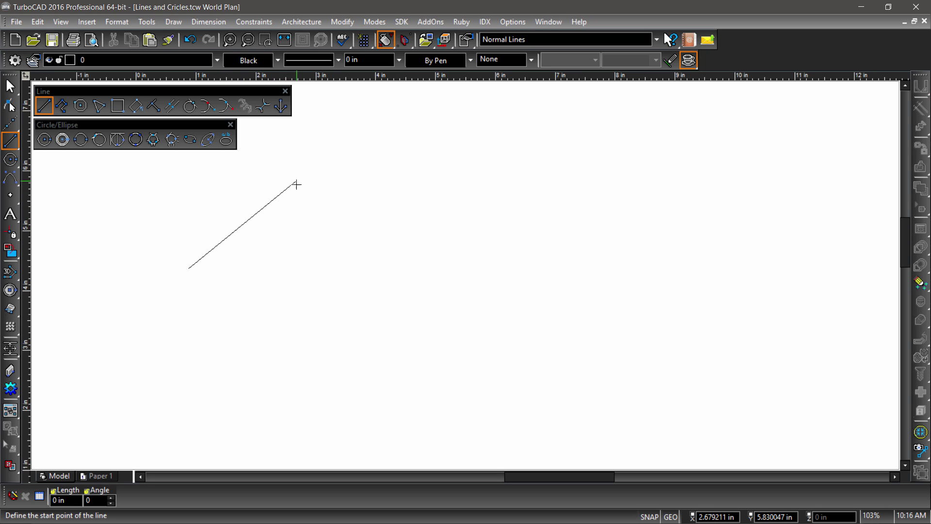
click(314, 246)
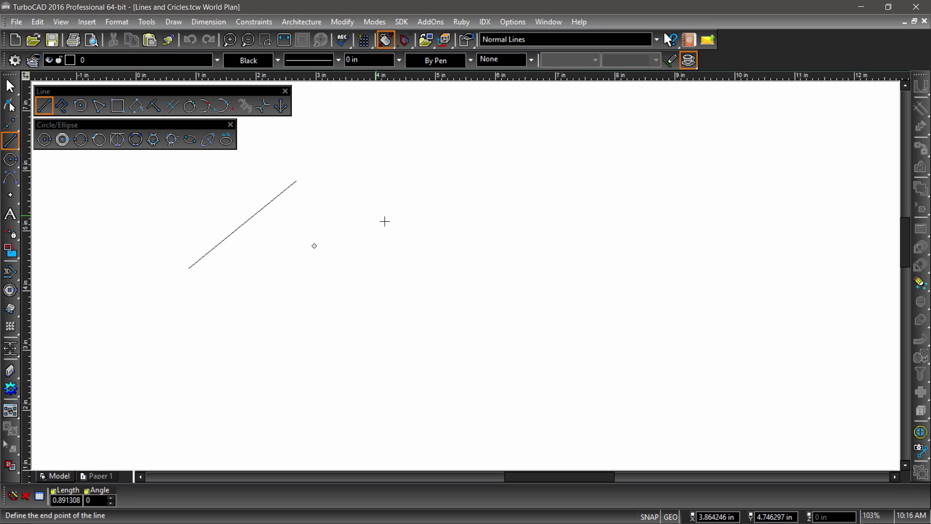
click(475, 246)
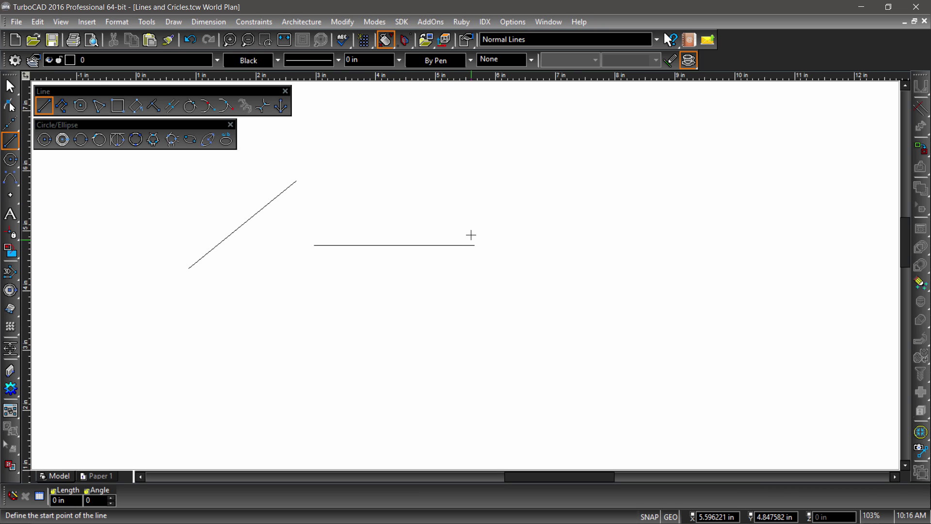
click(454, 188)
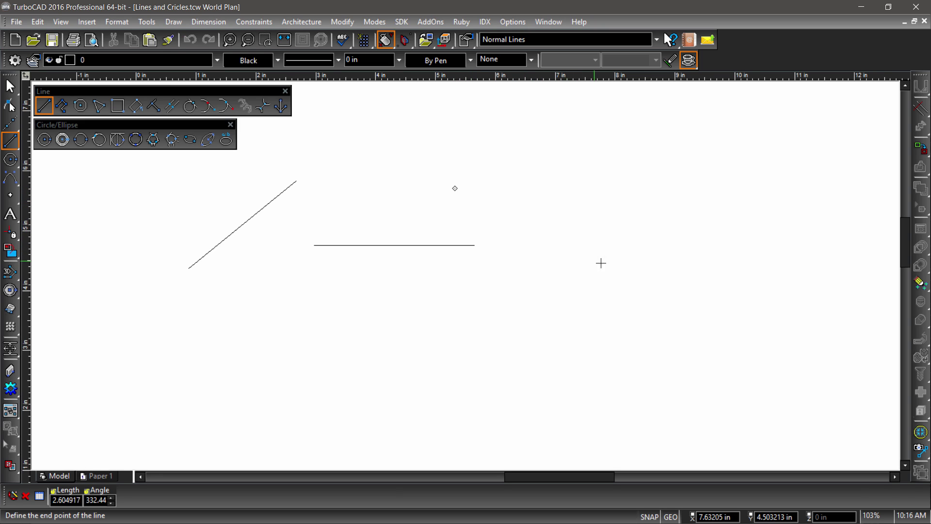
click(630, 272)
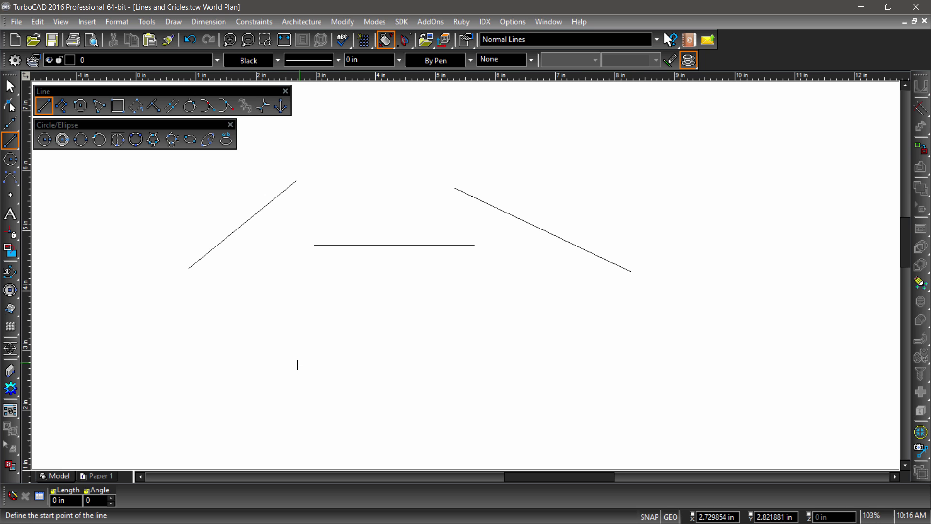
Draw a 2 in line at 30° below the others using typed length and angle
click(293, 369)
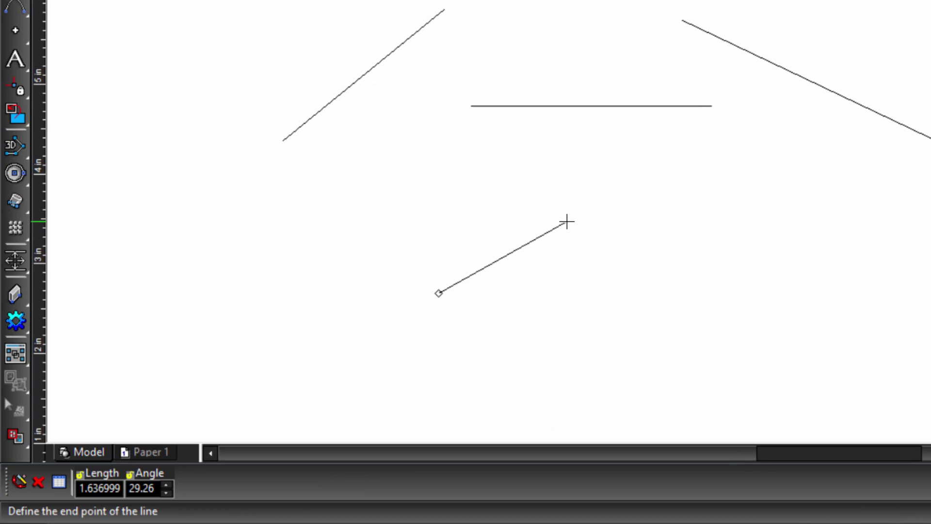
key(Tab)
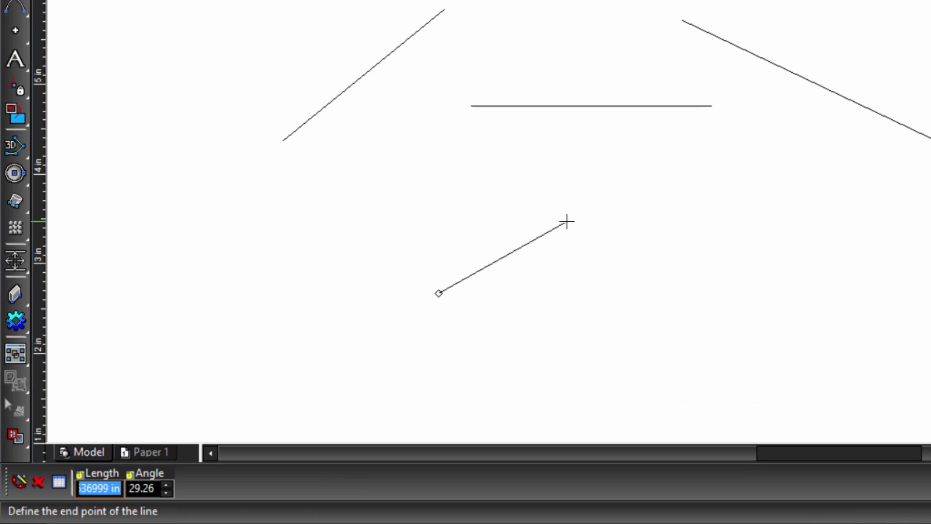
text(2)
key(Tab)
text(30)
key(Return)
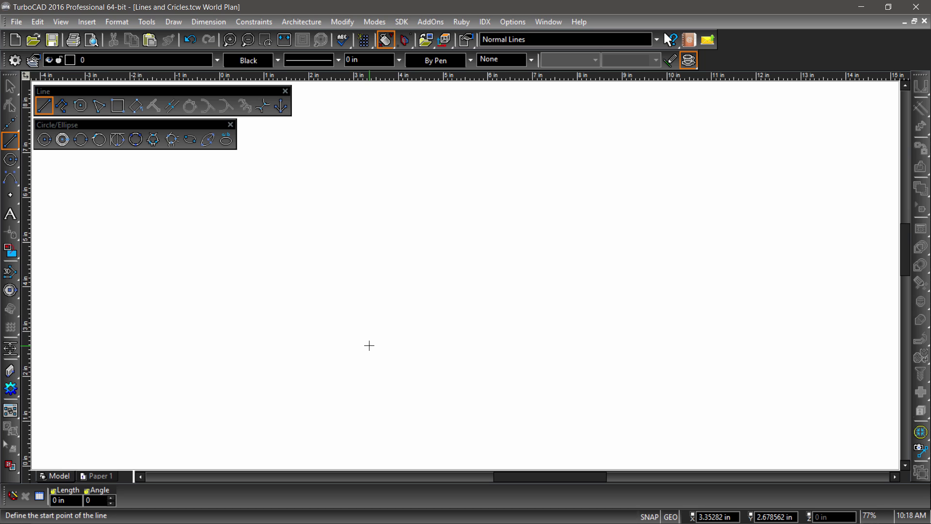
Draw a line from 0,0 to 4,2 by coordinates and zoom to fit it
key(Tab)
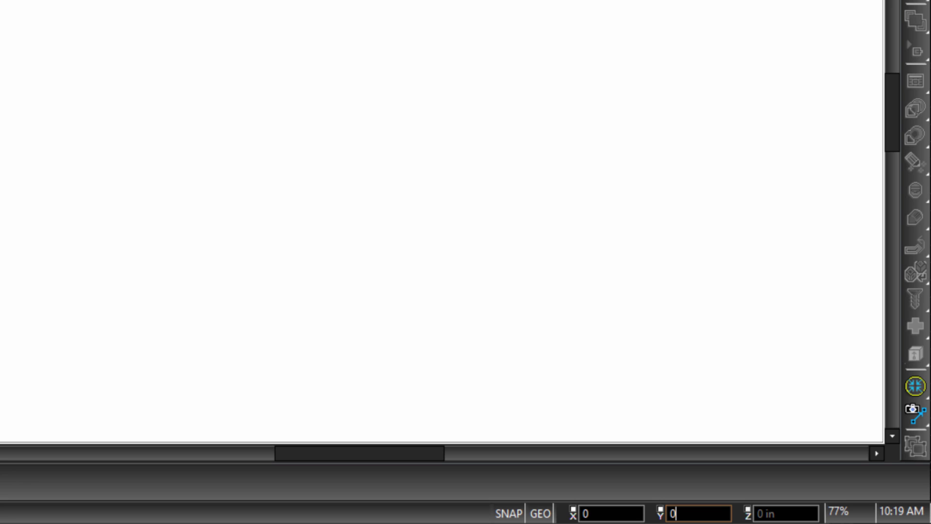
key(Return)
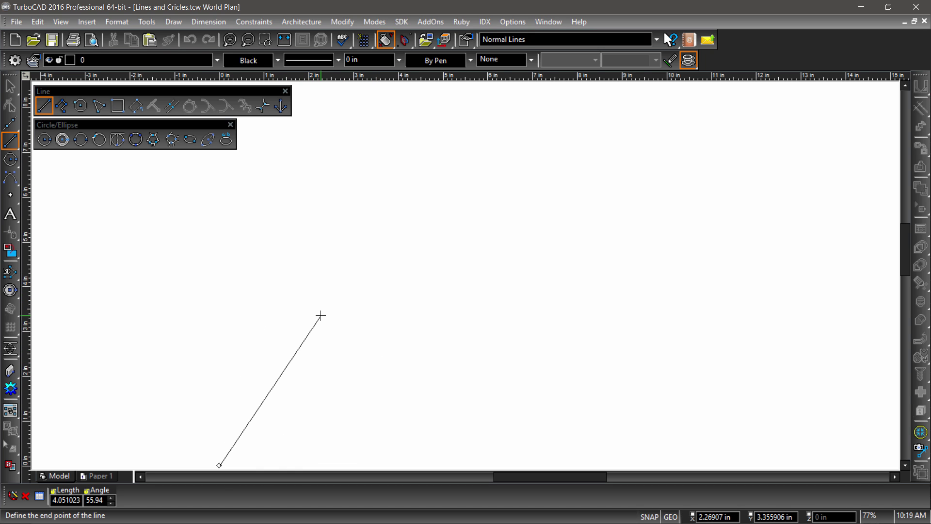
key(Tab)
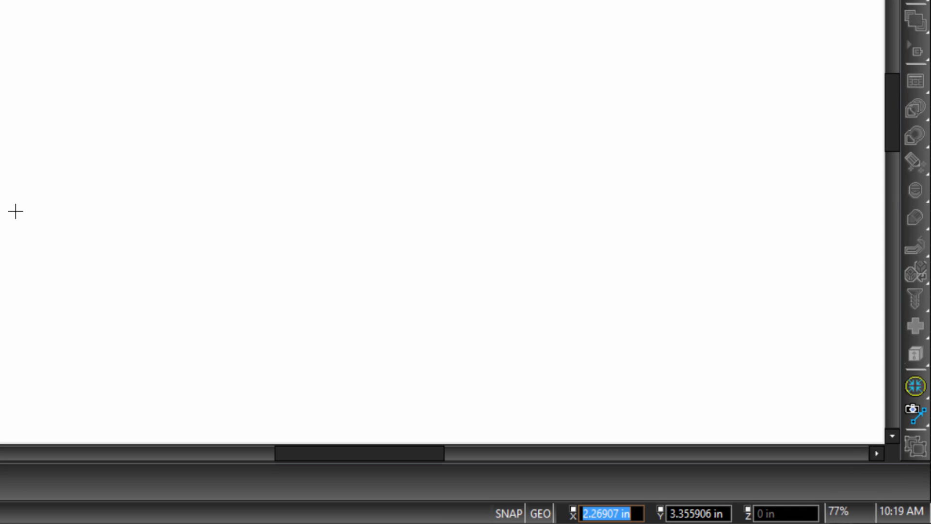
text(4)
key(Tab)
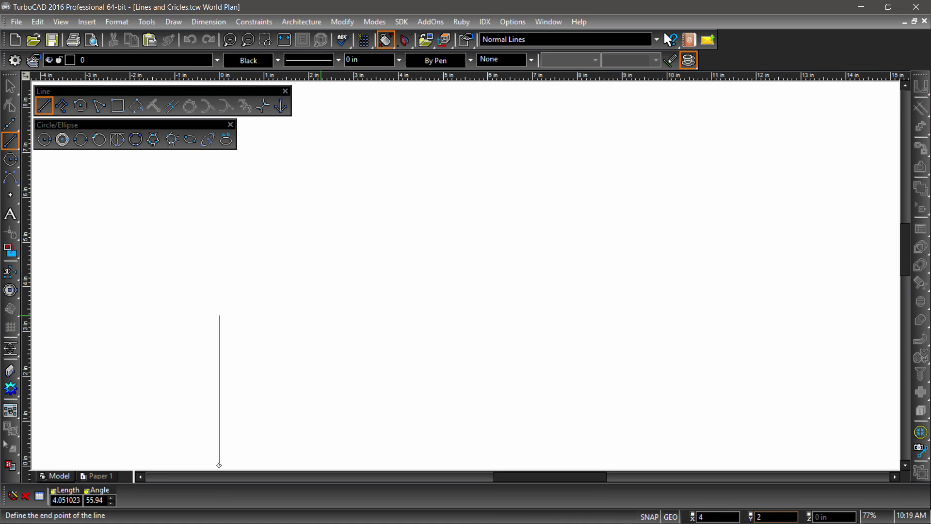
key(Return)
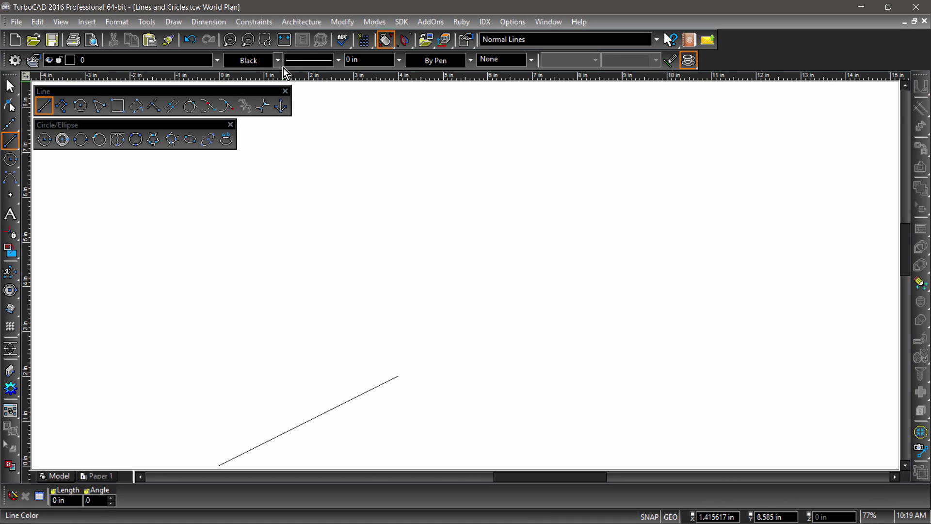
click(283, 47)
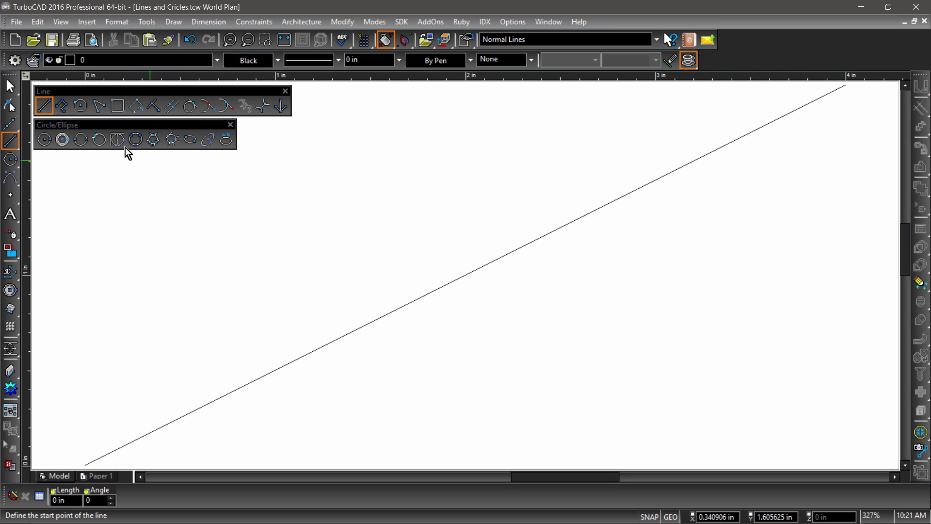
Select and delete the diagonal line
click(14, 88)
click(305, 354)
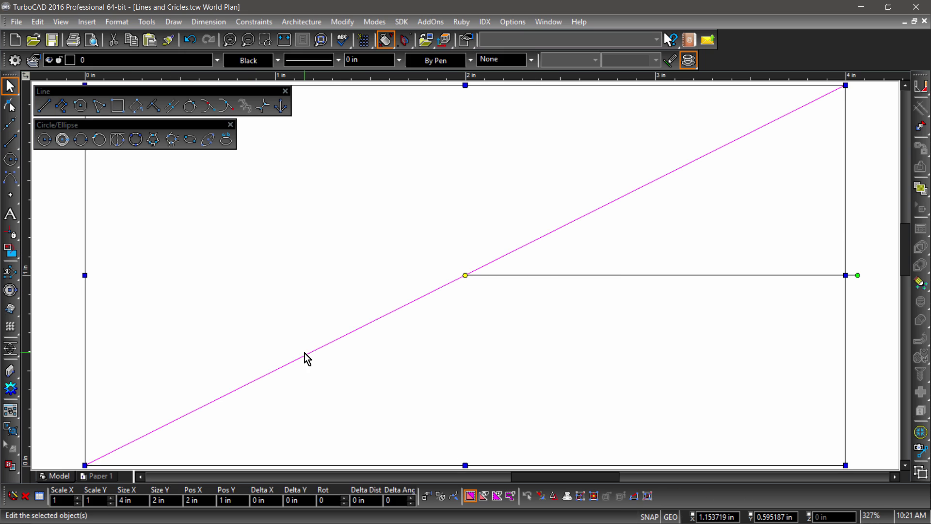
key(Delete)
Draw a practice polyline with slanted and horizontal segments plus a 0.5 in segment at 315°
click(63, 107)
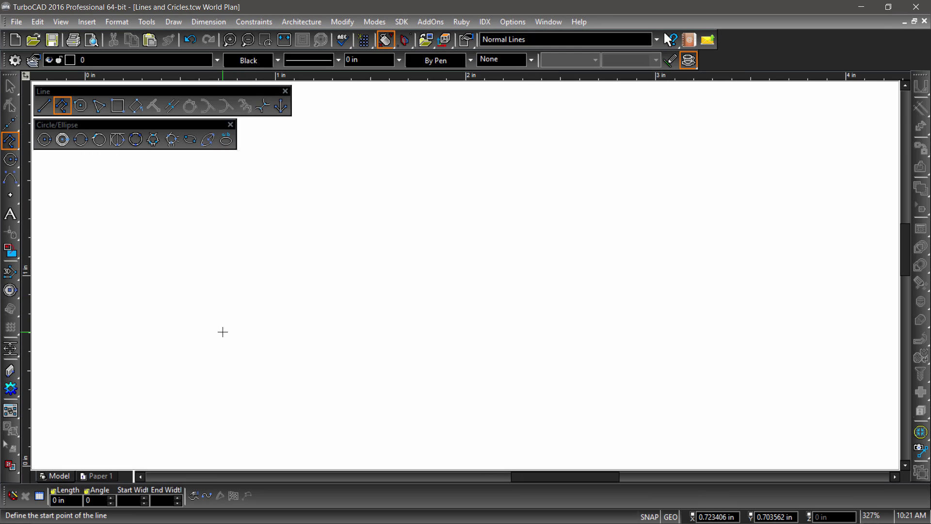
click(223, 332)
click(305, 207)
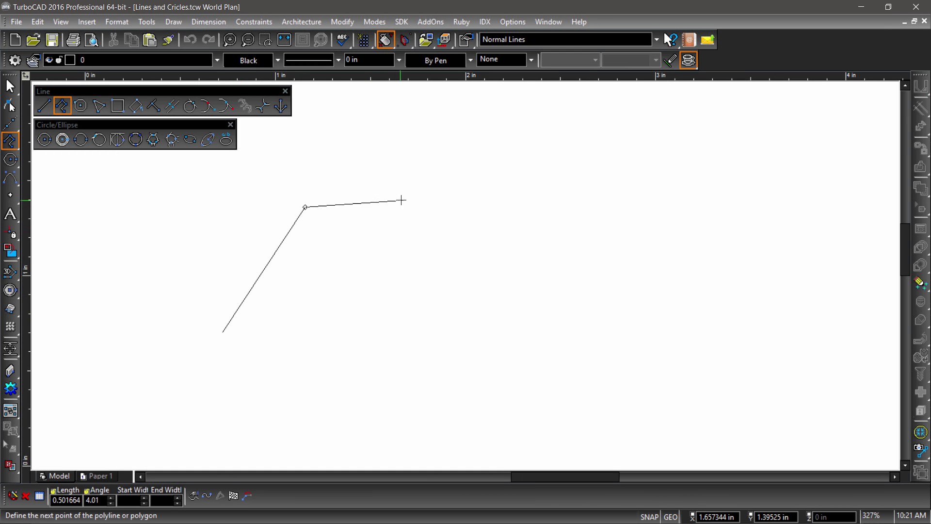
click(589, 207)
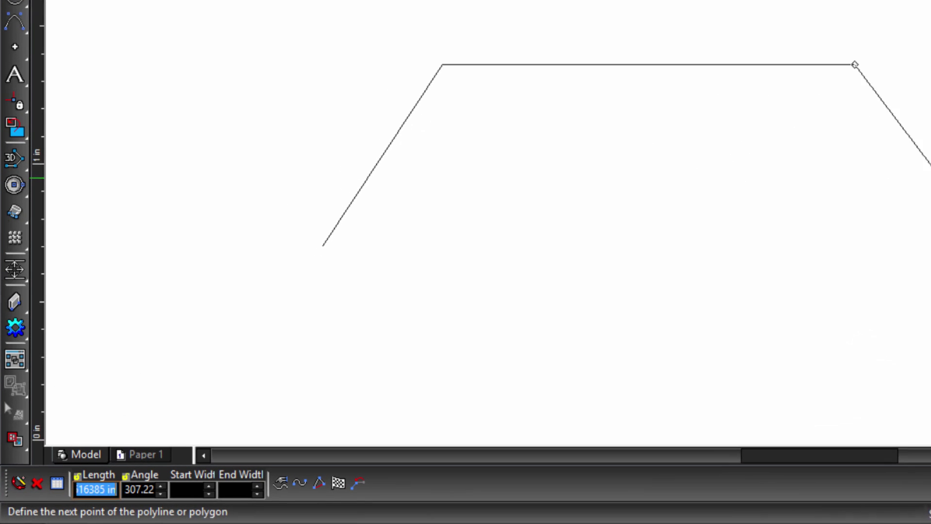
text(.5)
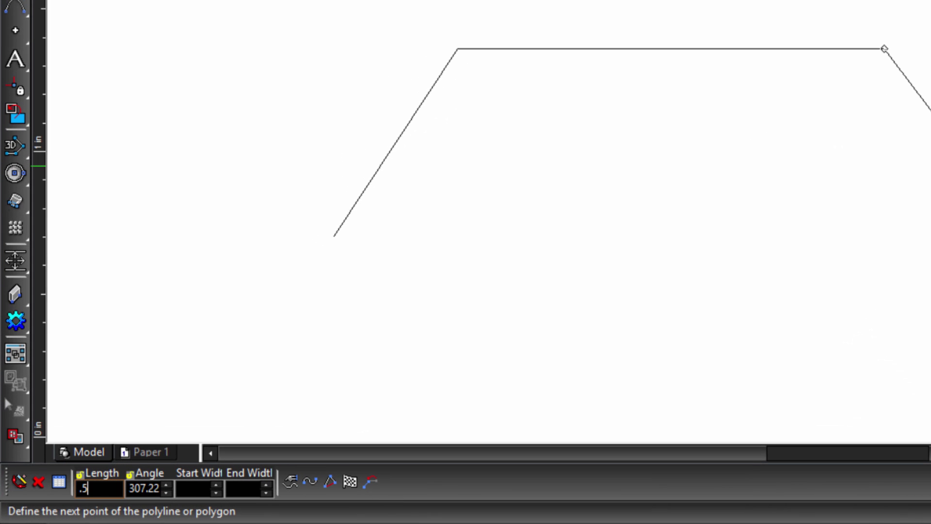
key(Tab)
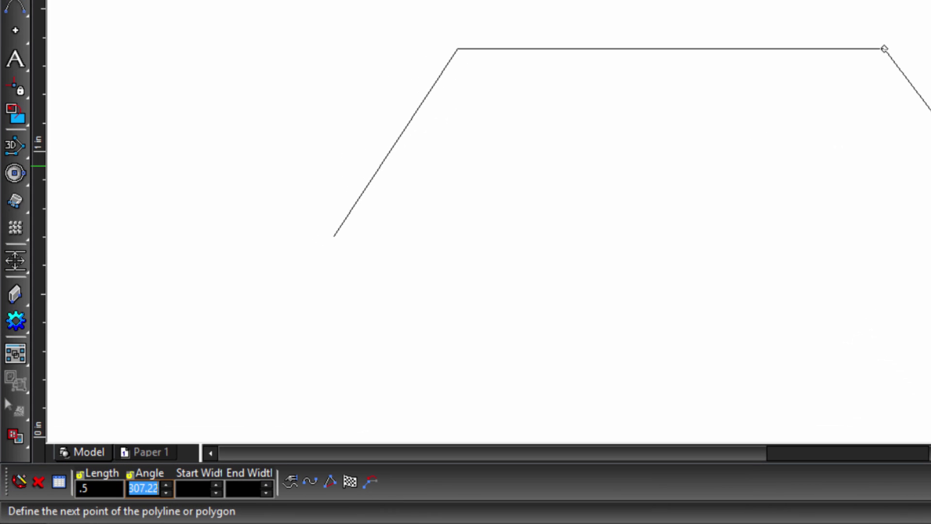
text(315)
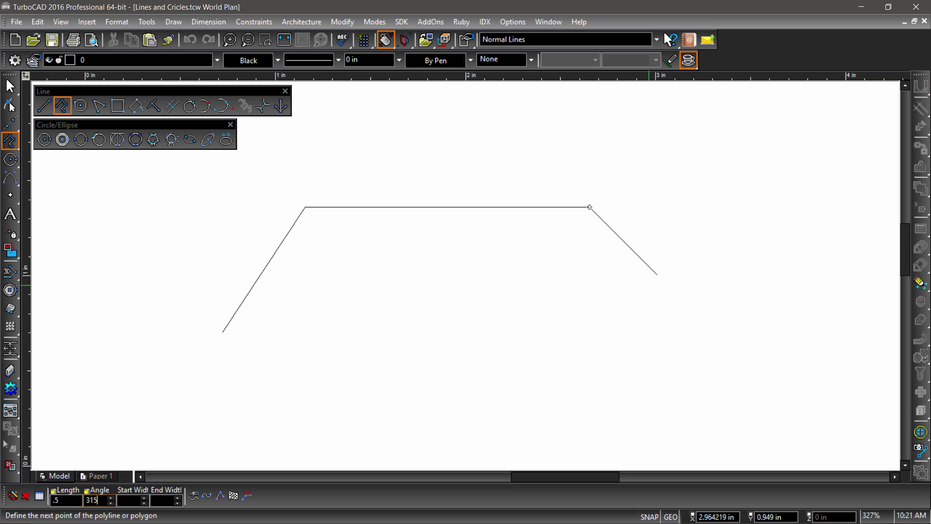
key(Return)
right_click(414, 310)
click(436, 416)
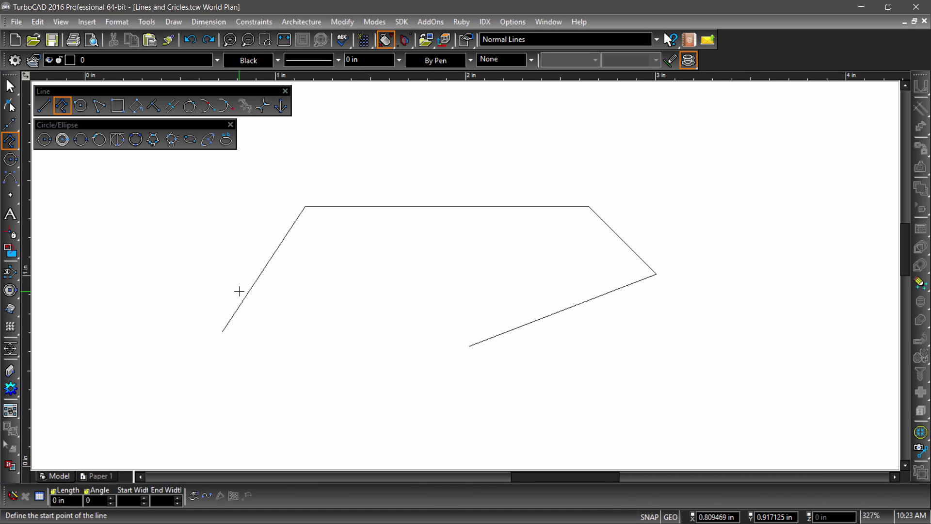
Select and delete the practice polyline
key(space)
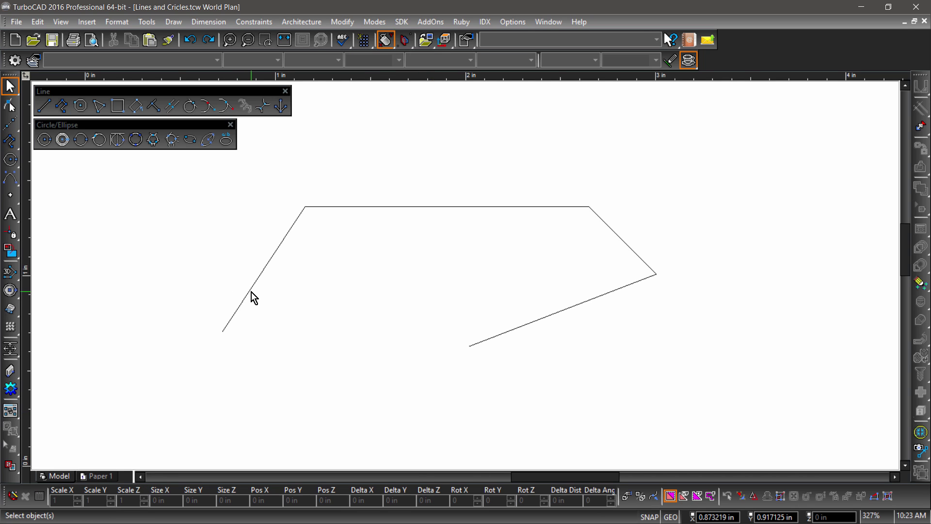
click(250, 291)
key(Delete)
key(space)
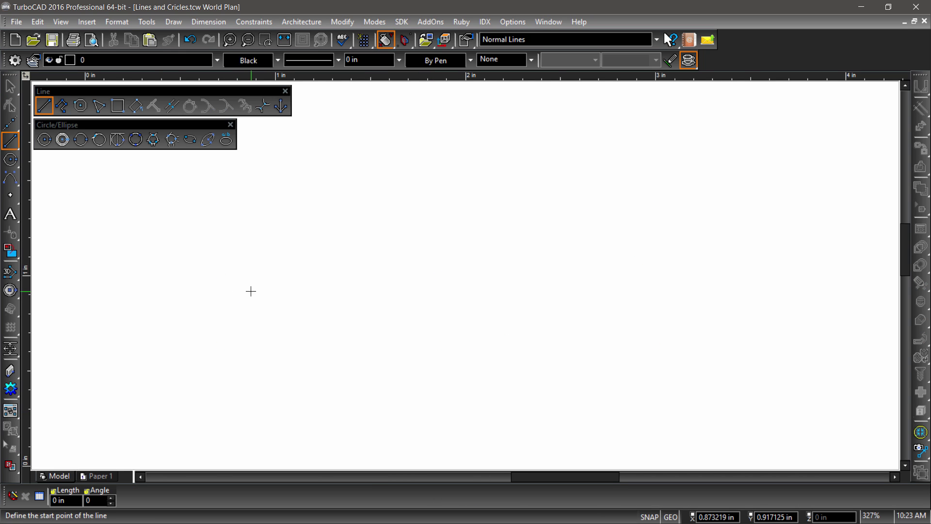
Start a polyline with a straight horizontal top edge followed by a first arc segment
click(69, 109)
click(286, 216)
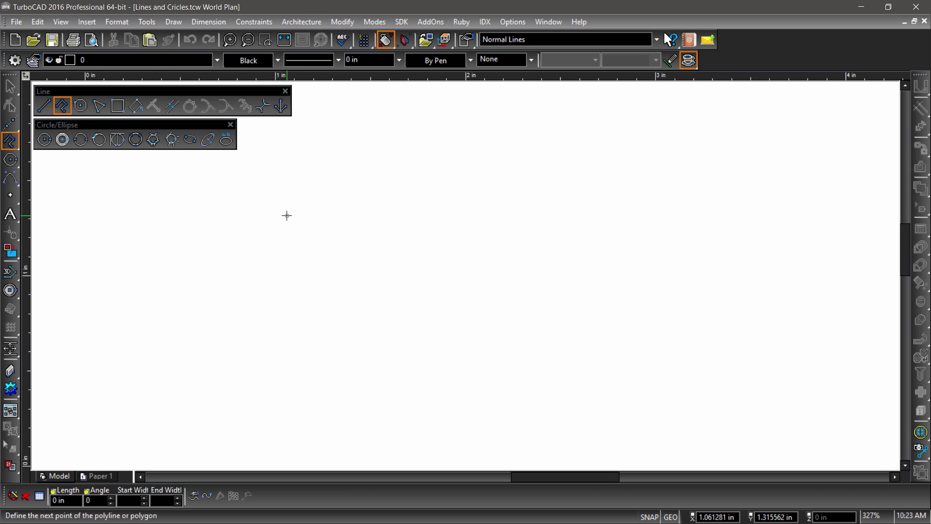
click(578, 215)
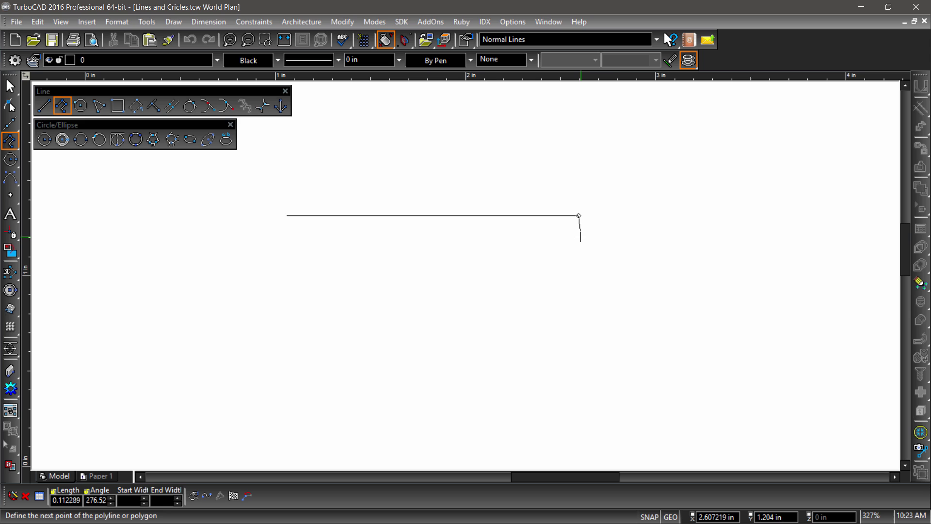
right_click(653, 284)
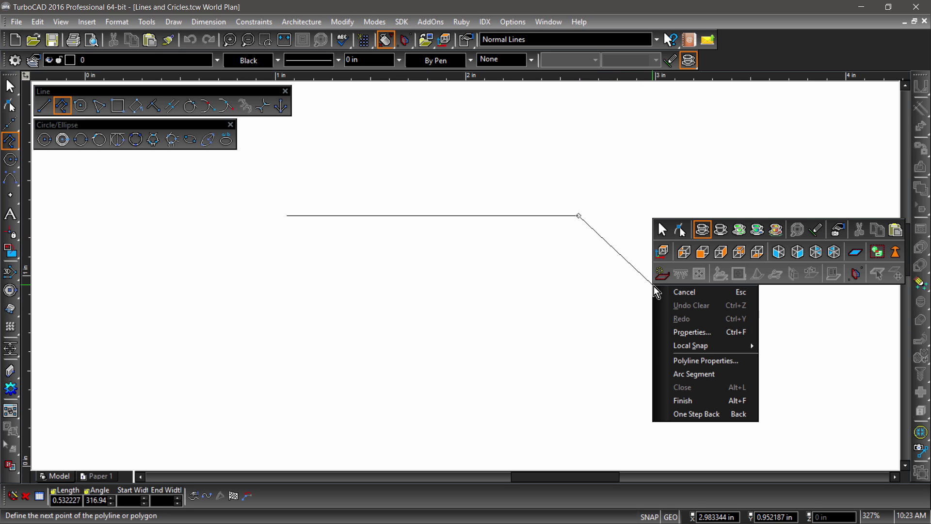
click(682, 376)
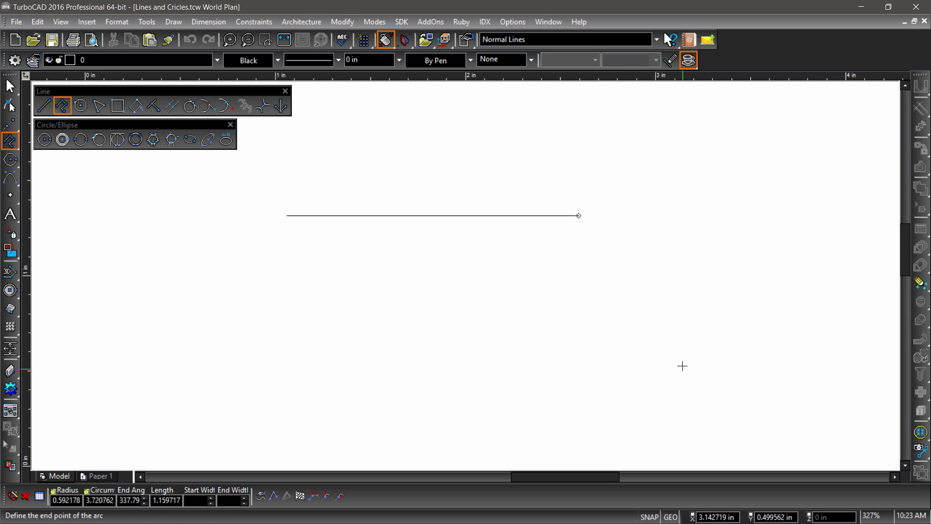
click(647, 301)
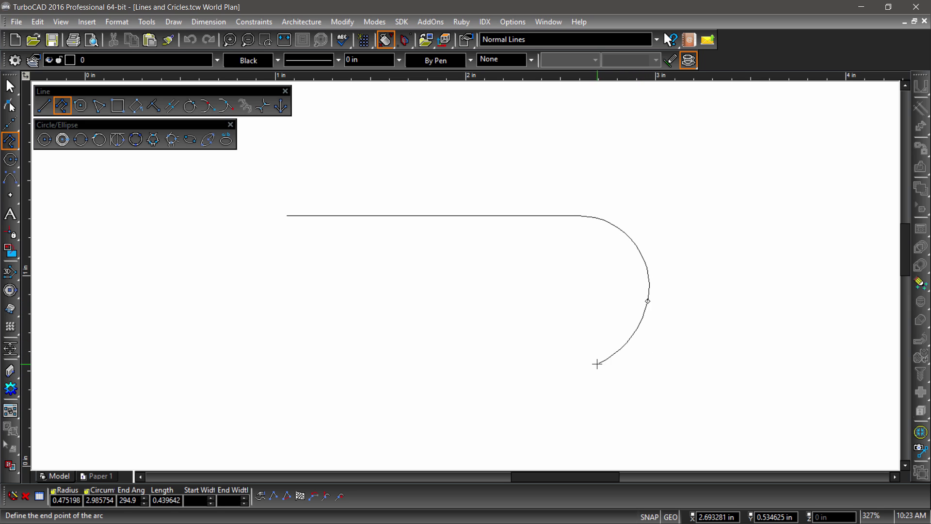
Add a second arc with a set starting direction, then take back its last point
right_click(680, 381)
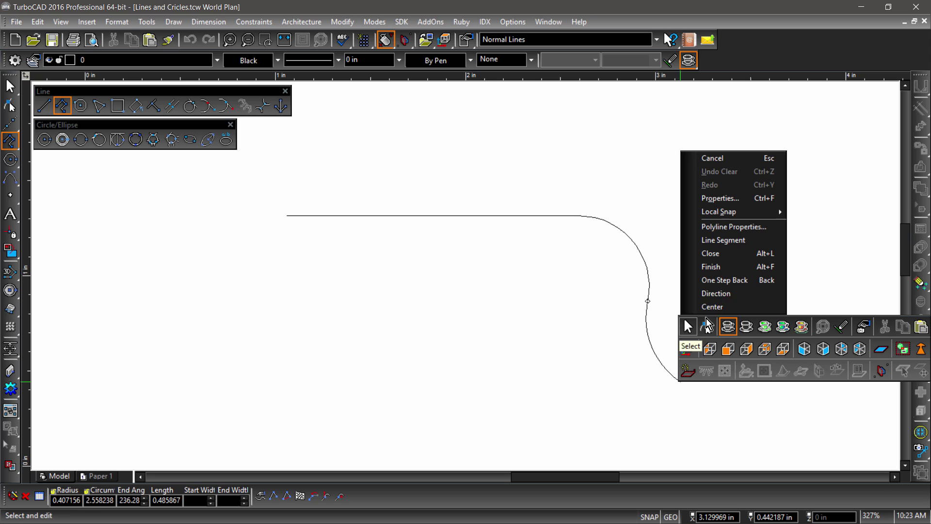
click(716, 297)
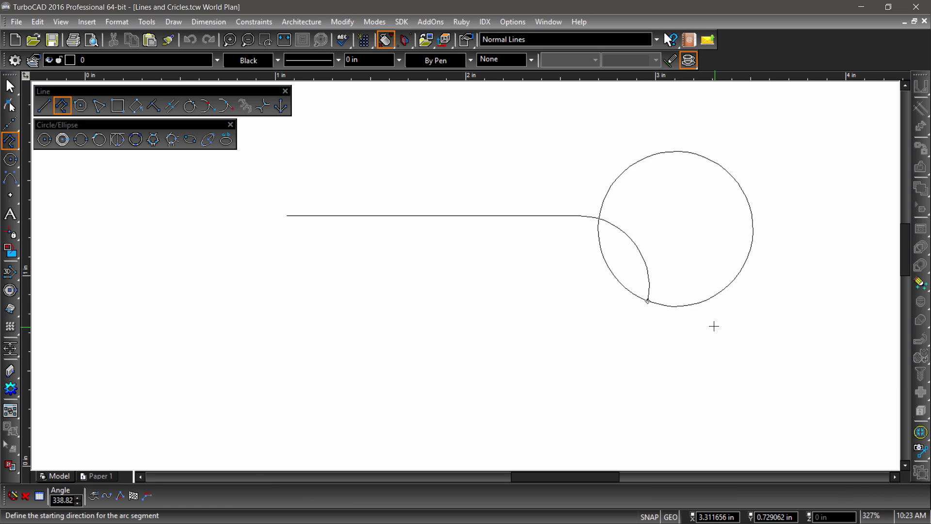
click(676, 314)
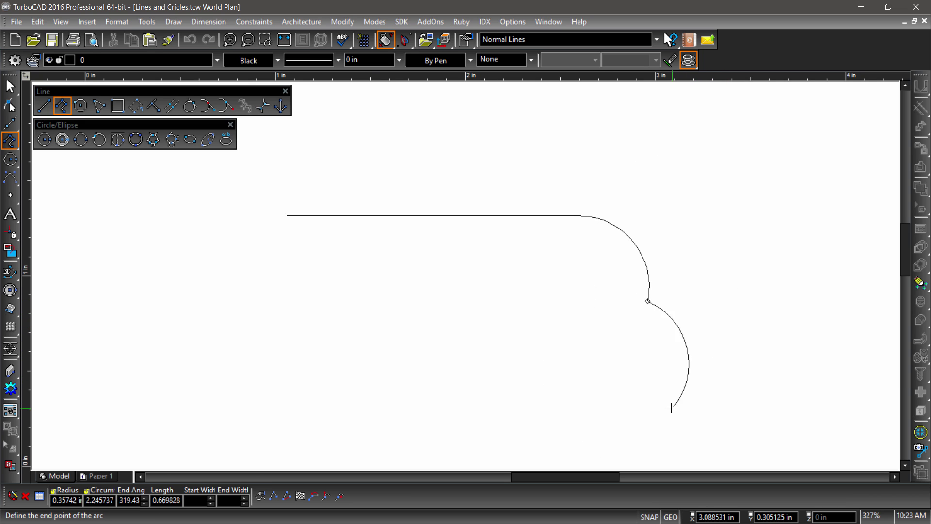
click(612, 435)
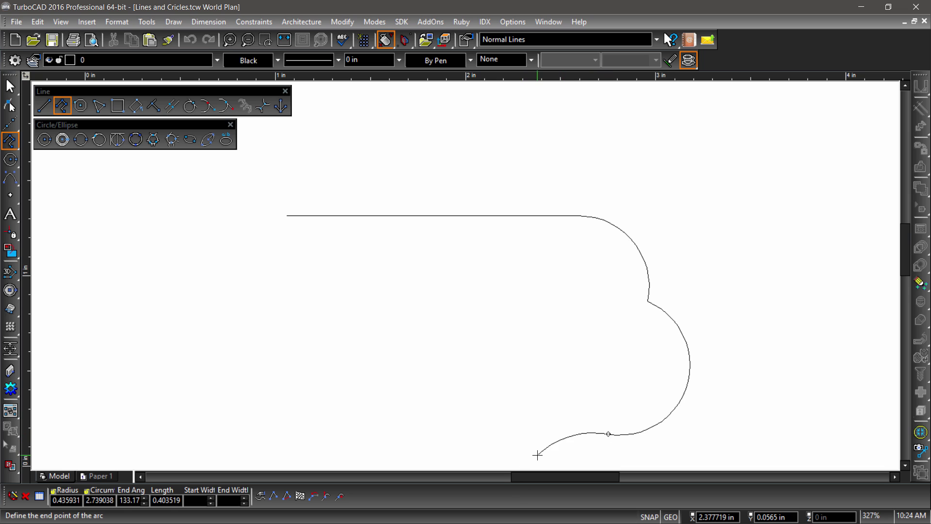
right_click(535, 452)
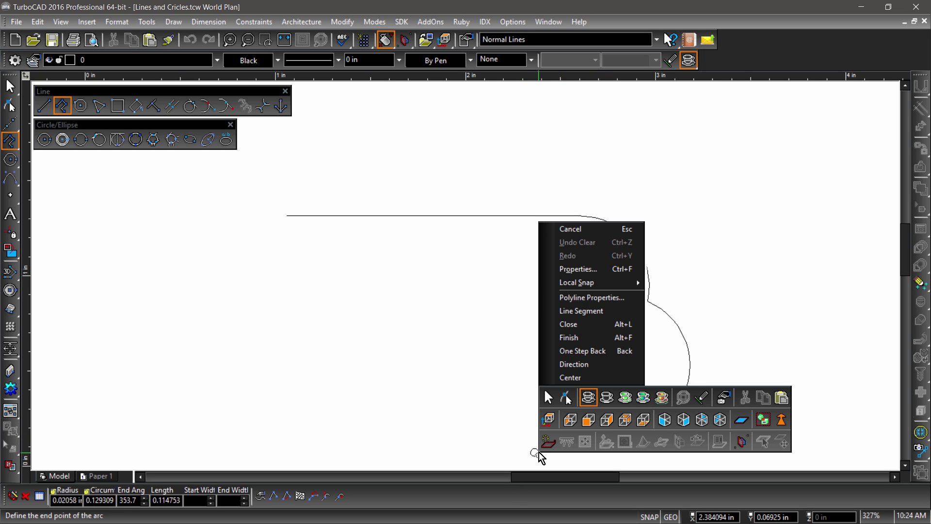
click(584, 351)
Return to straight segments, add the bottom-left and pointed left corners, and close the outline
right_click(545, 358)
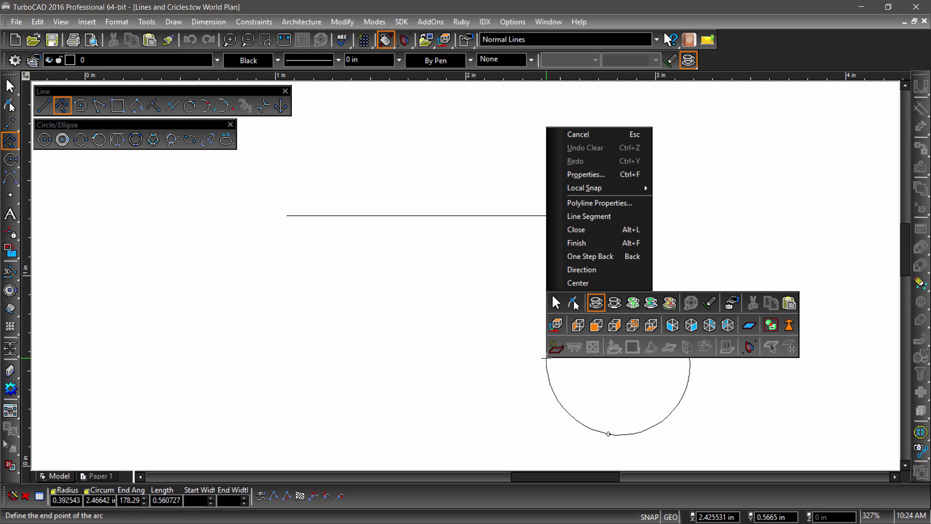
click(589, 216)
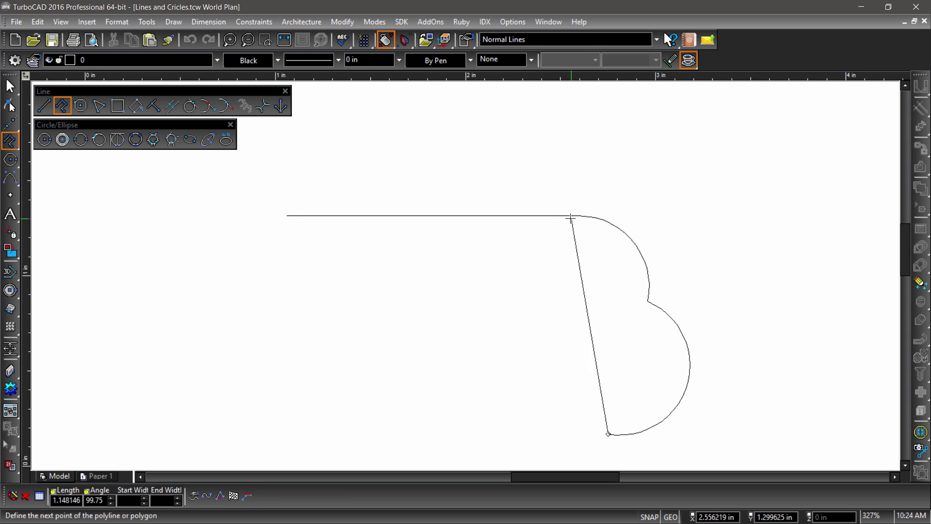
click(279, 433)
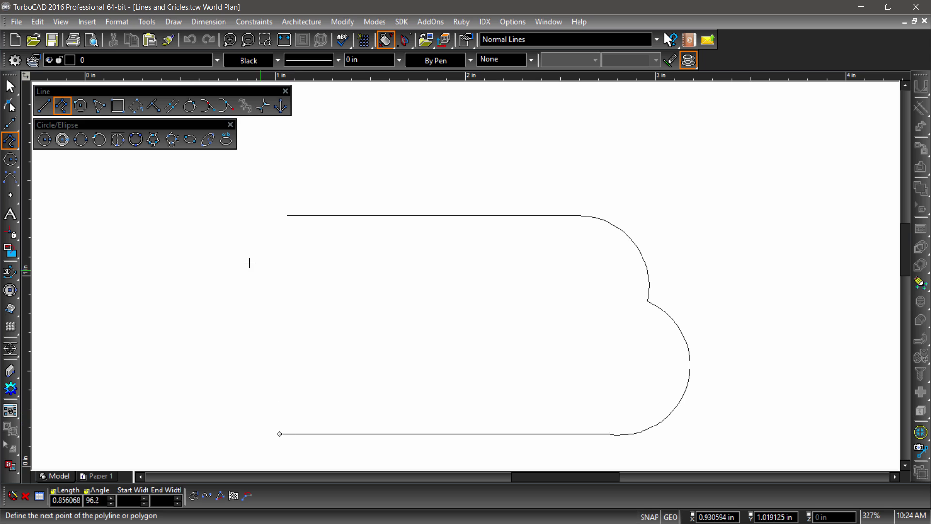
click(159, 299)
right_click(166, 261)
click(191, 367)
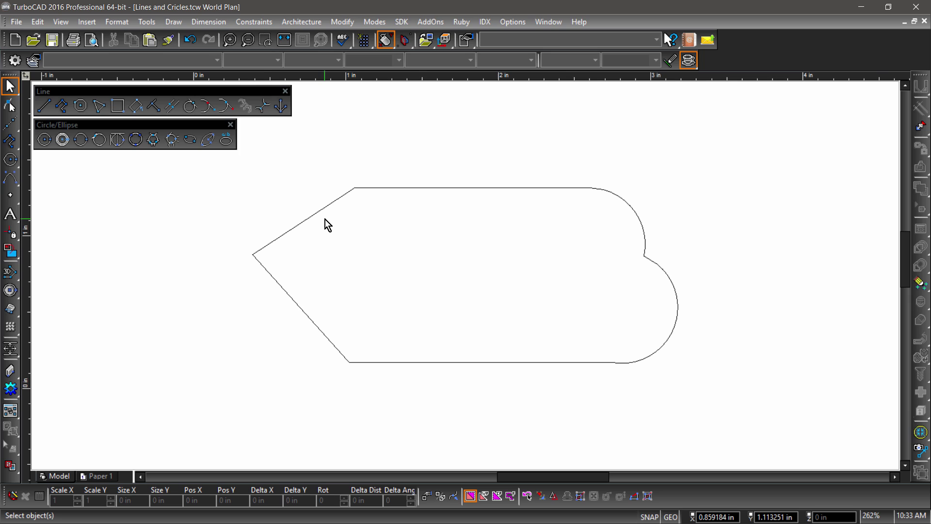
Give the closed outline a solid red fill and a 0.05 in outline width
click(315, 213)
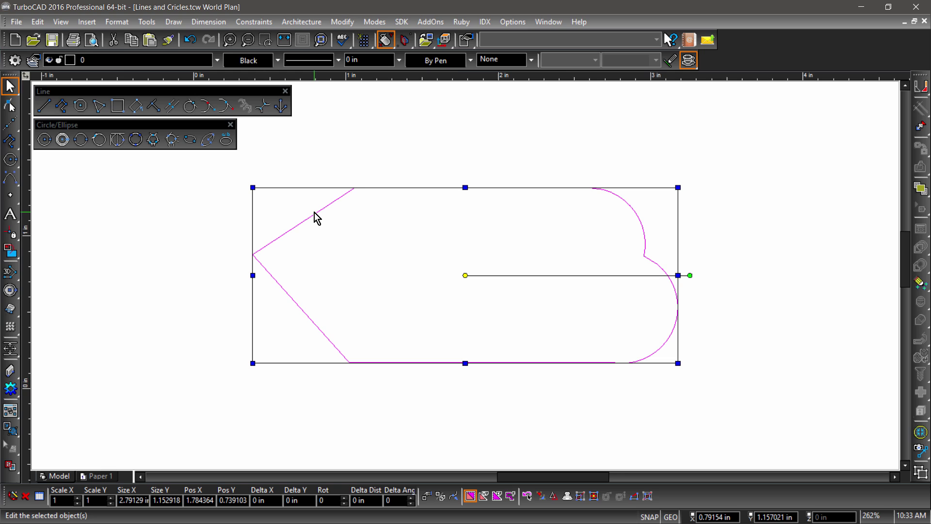
click(530, 59)
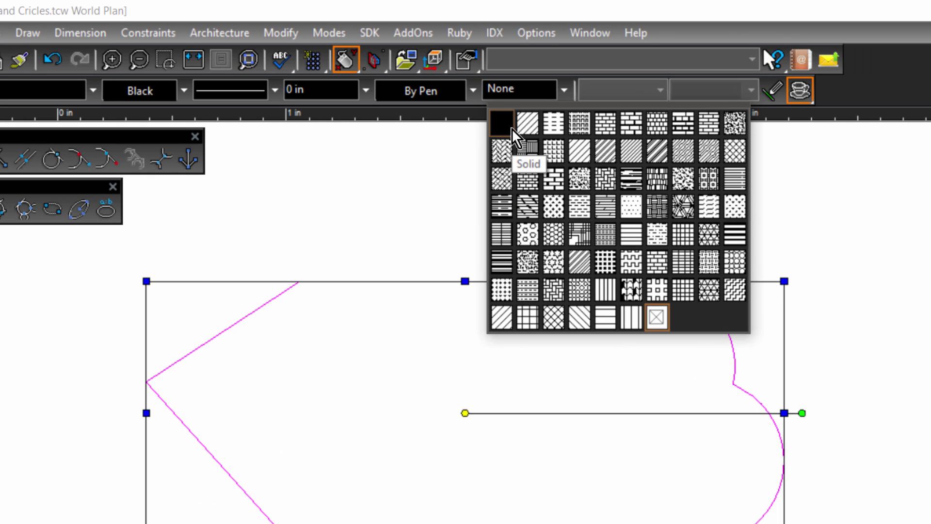
click(482, 77)
click(473, 91)
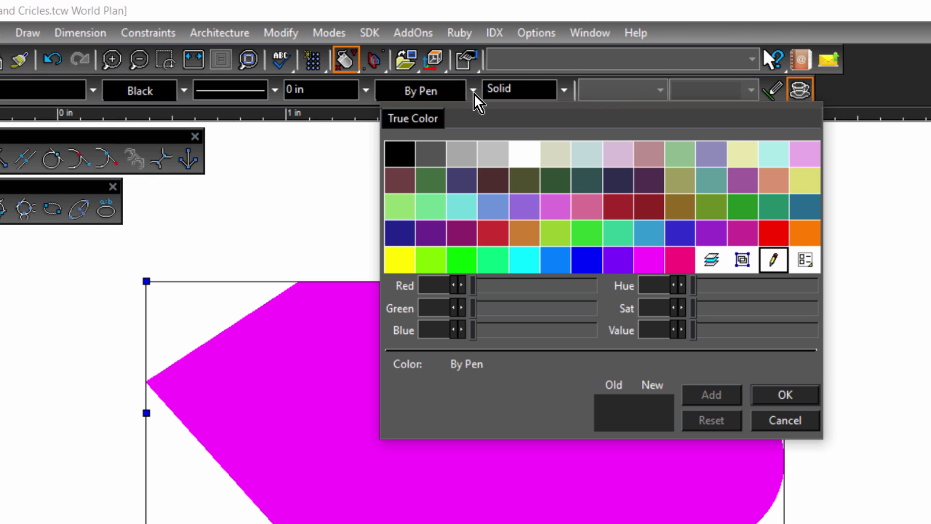
click(776, 233)
click(365, 89)
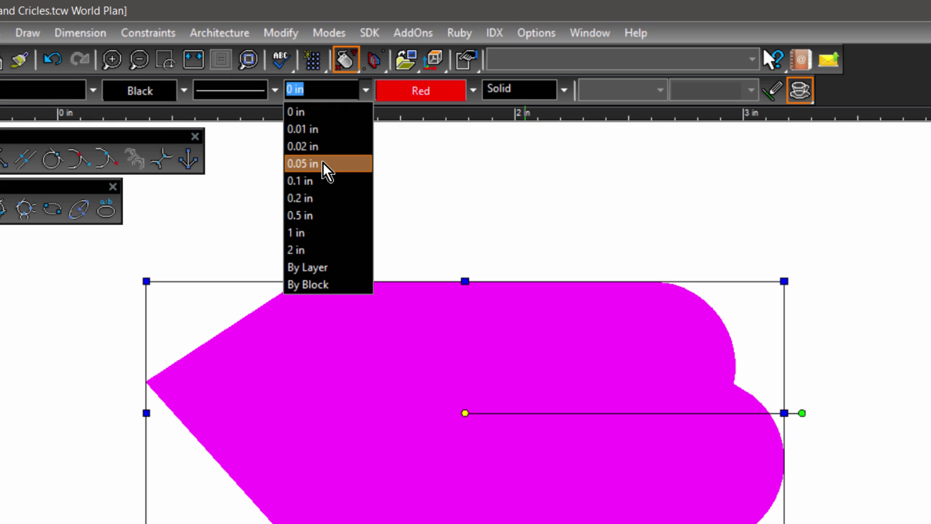
click(327, 166)
click(344, 175)
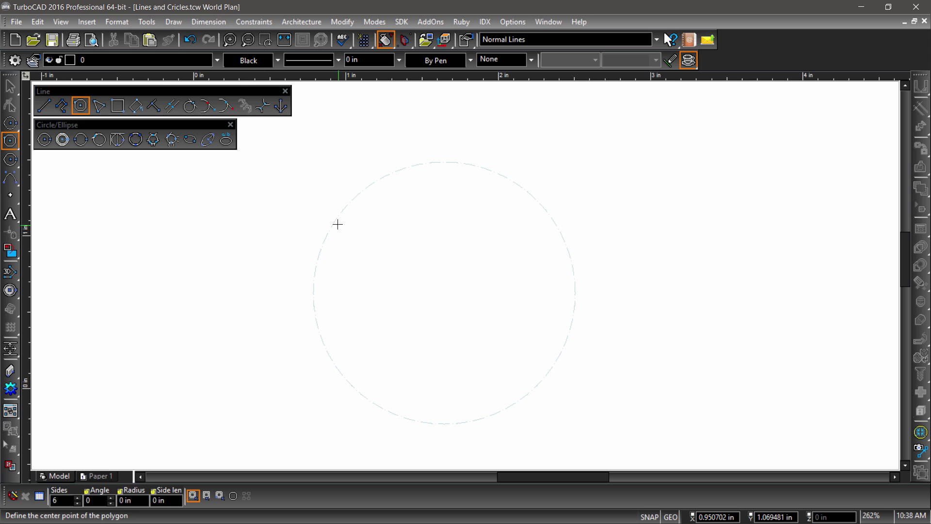
Draw a hexagon with its corners on the dashed circle, then remove it
click(444, 293)
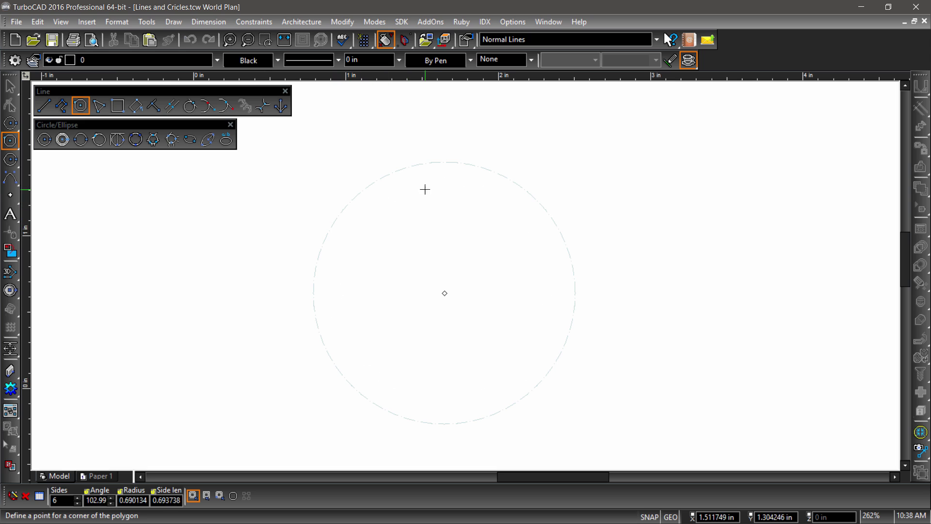
click(443, 161)
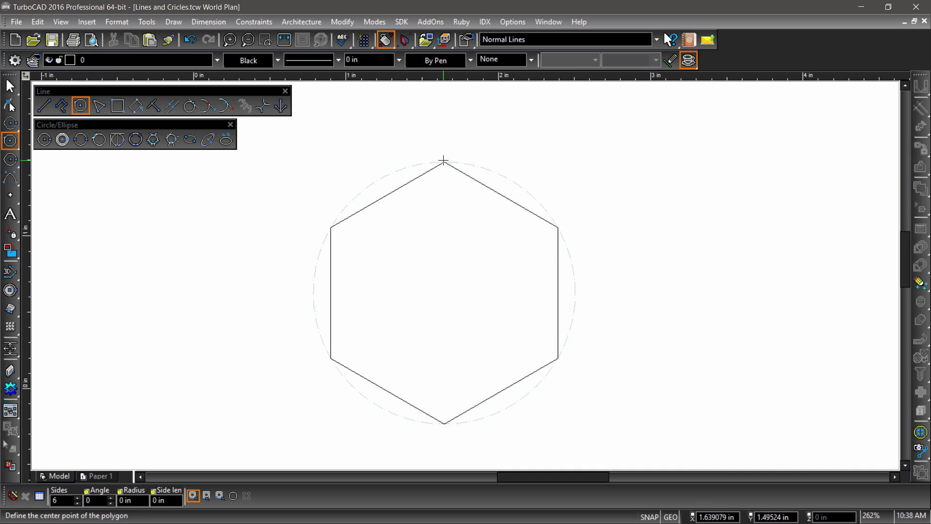
key(Delete)
Redraw the hexagon centred on the circle with its sides tangent to it
right_click(278, 226)
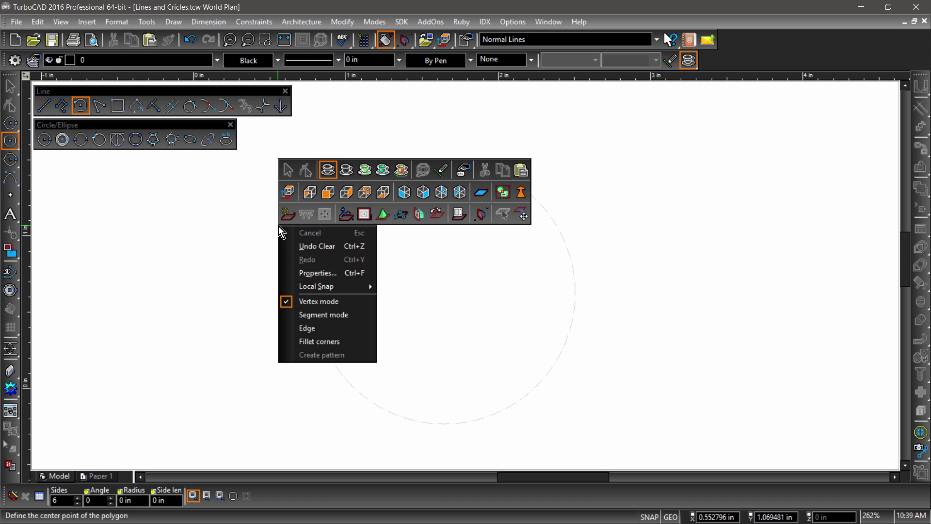
click(299, 314)
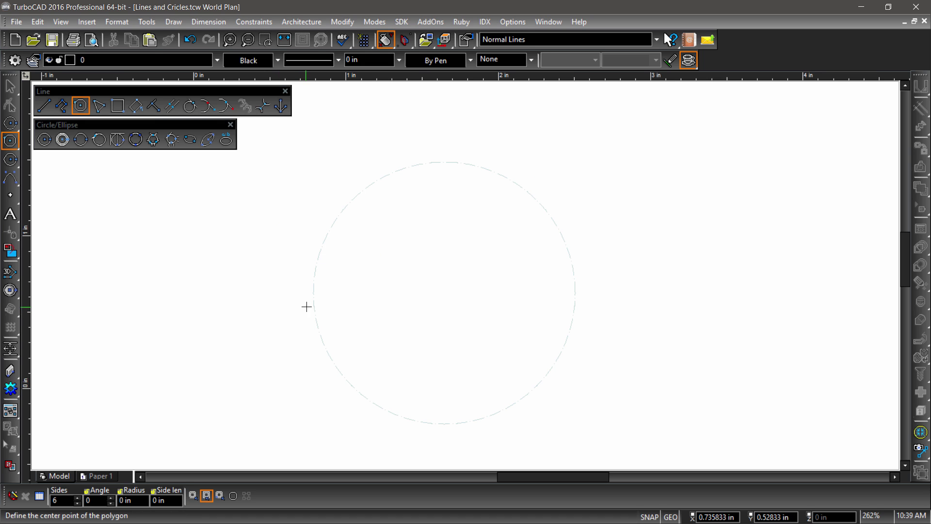
click(312, 303)
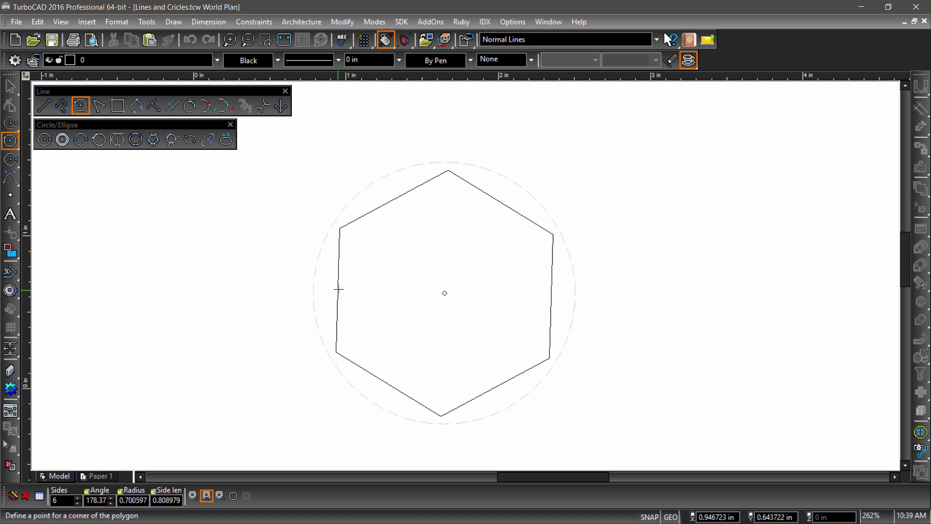
click(441, 161)
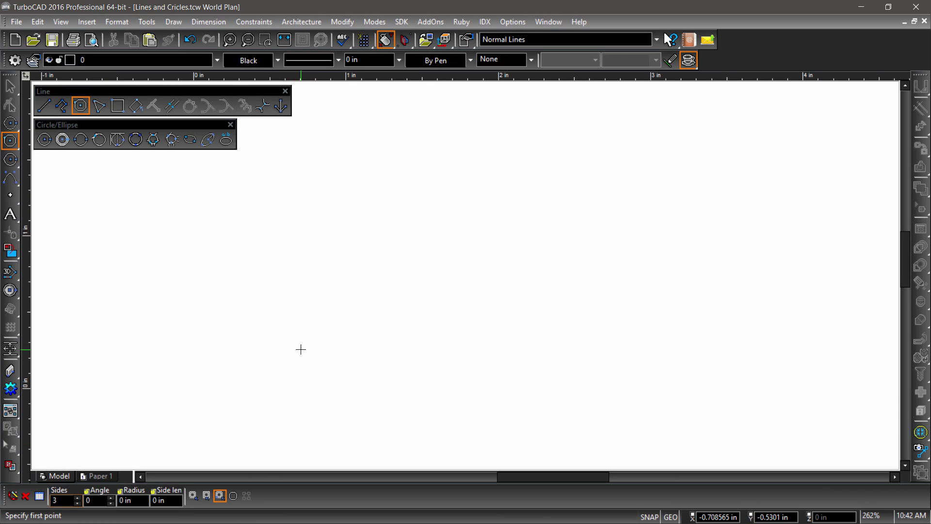
Draw a triangle from its base edge and drag its top handle upward to make it taller
click(300, 349)
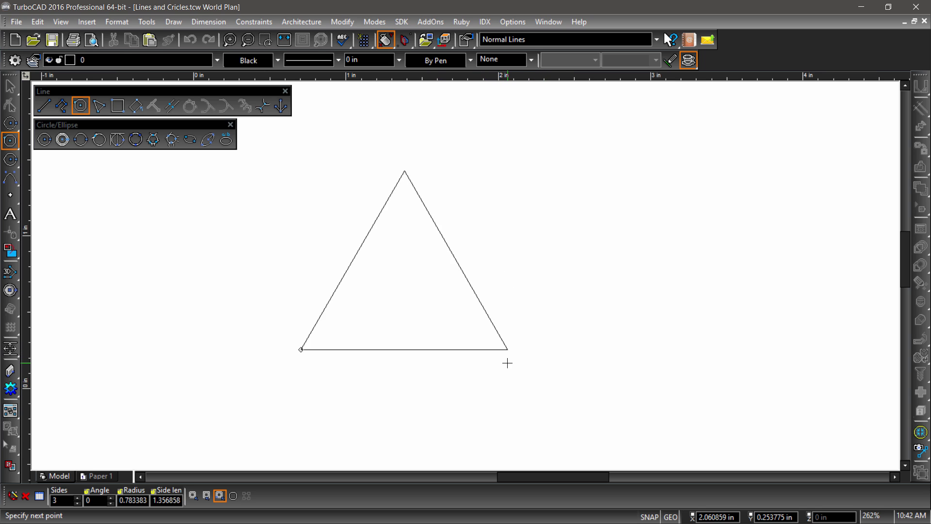
click(544, 362)
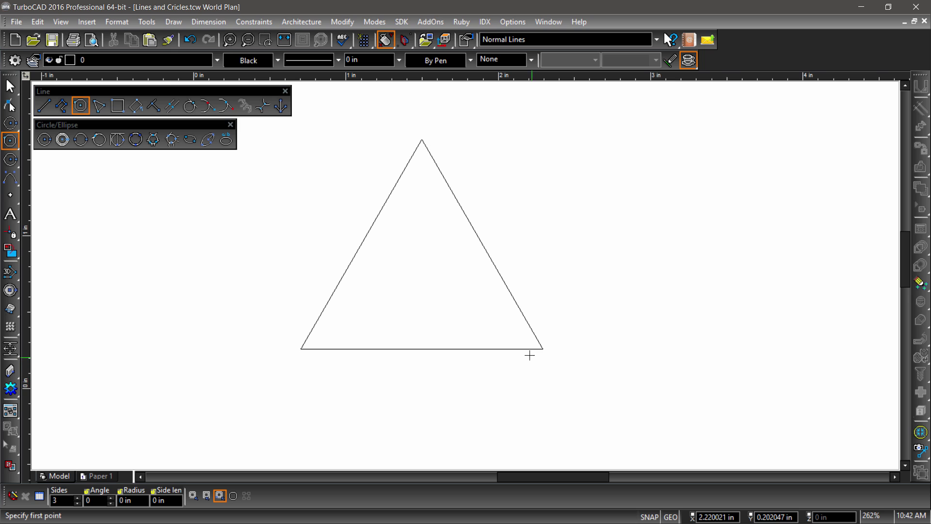
key(Escape)
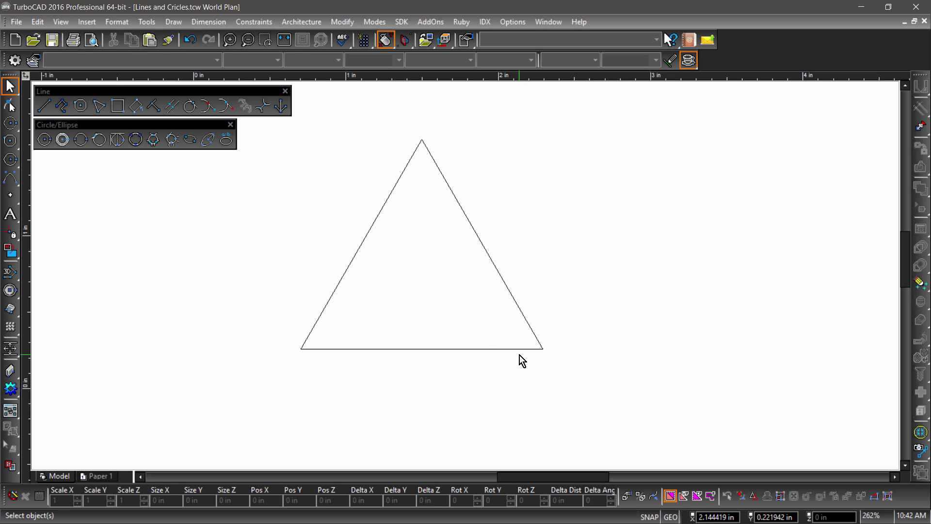
click(485, 250)
drag(465, 140, 463, 90)
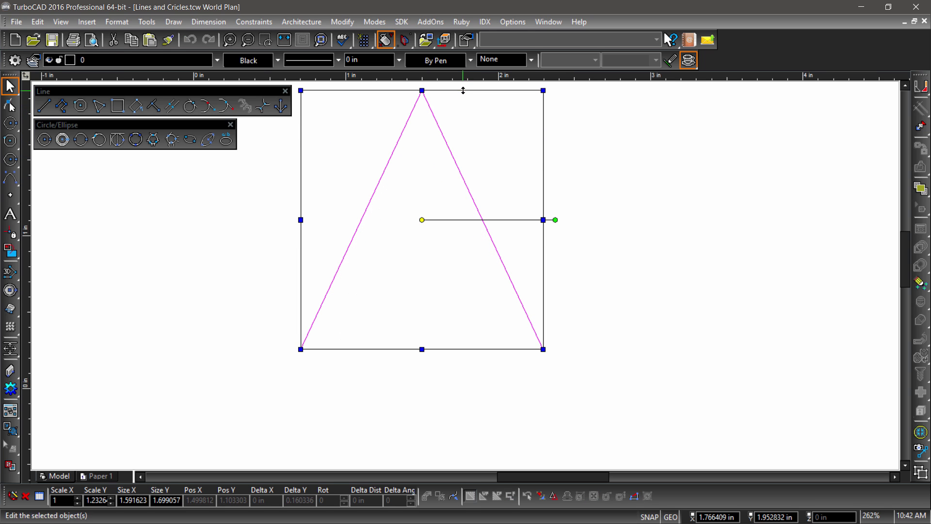
Draw a closed seven-vertex irregular polyline across the middle of the drawing, undoing one misplaced point
click(668, 192)
key(ctrl+shift+e)
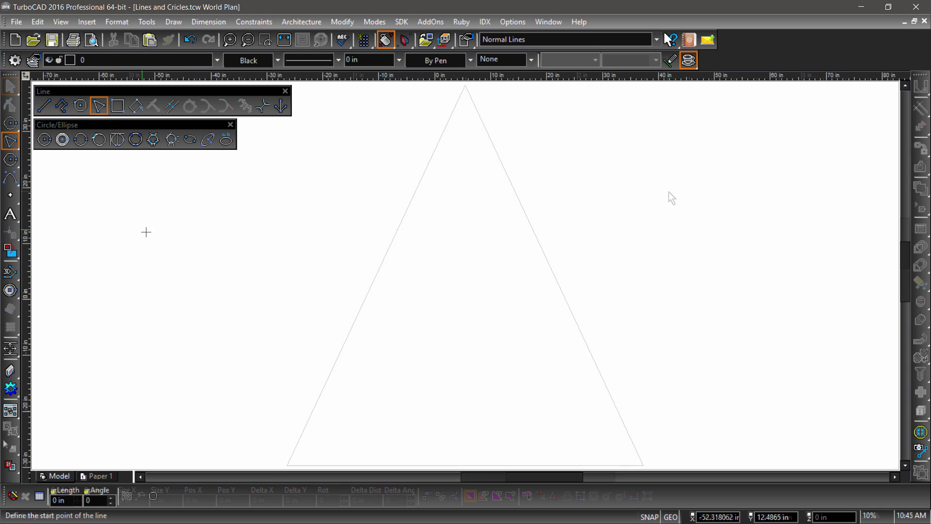
click(178, 293)
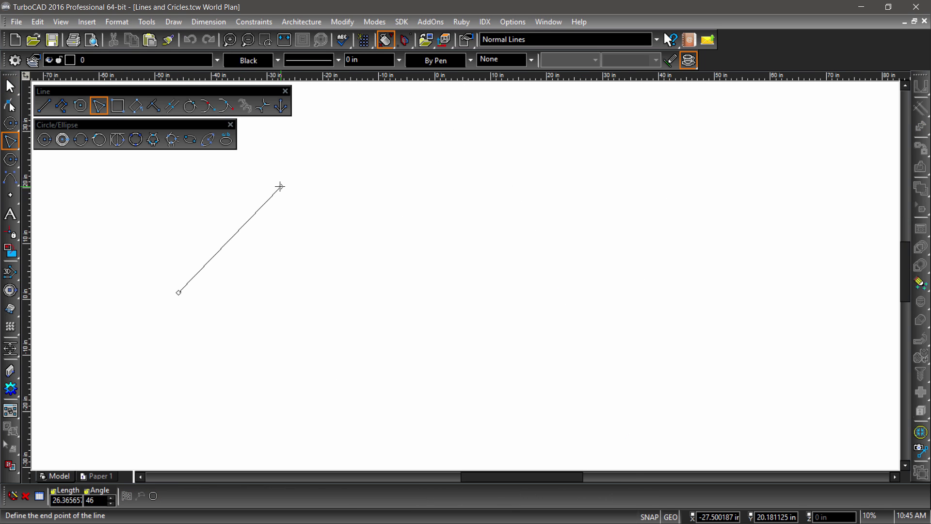
click(279, 186)
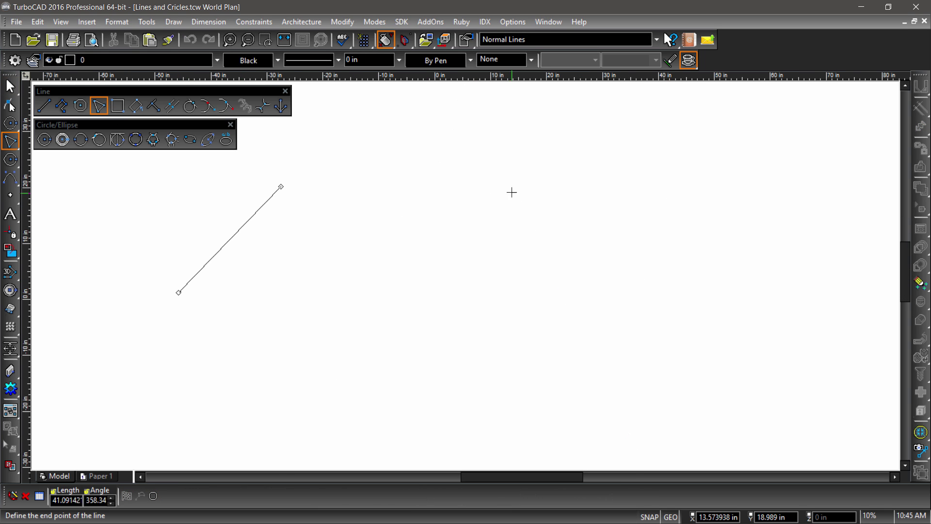
click(597, 186)
right_click(676, 280)
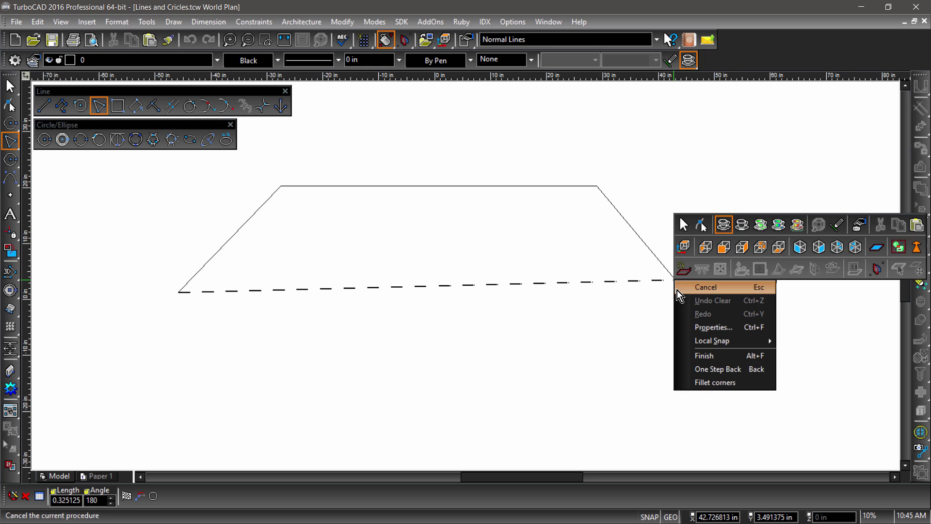
click(709, 381)
click(677, 397)
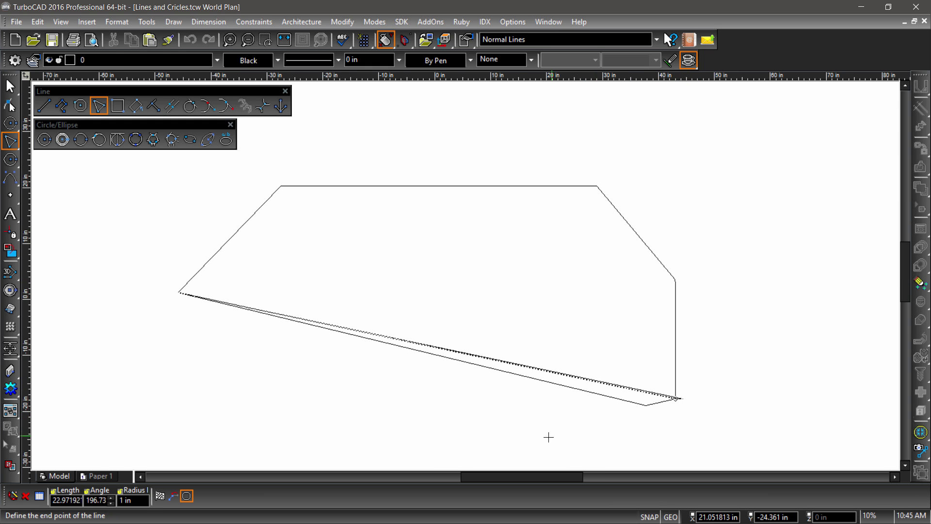
click(530, 444)
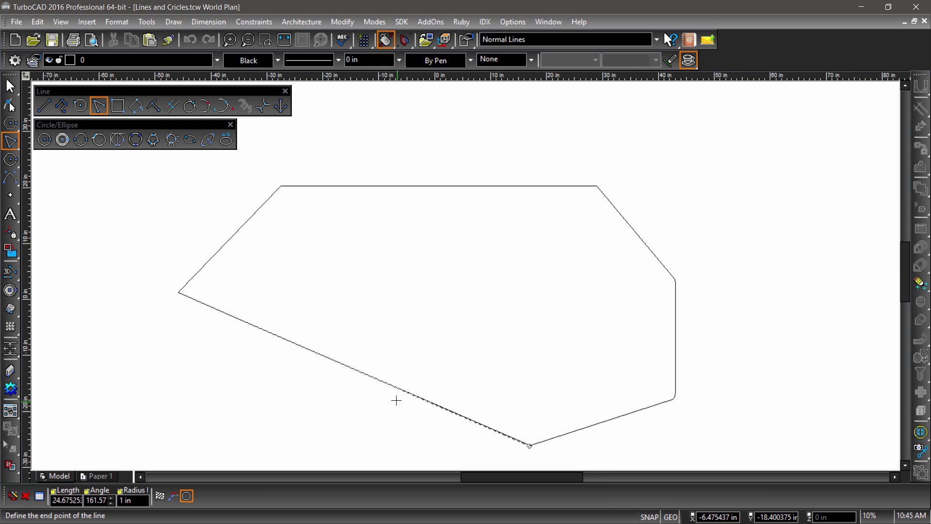
click(231, 444)
click(160, 495)
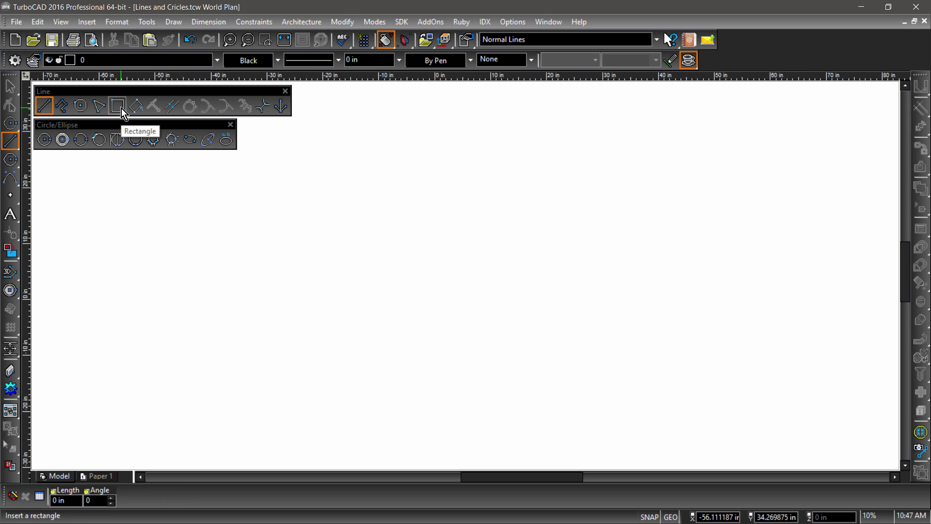
Draw an upright rectangle from two opposite corners and start a second one to its right
click(117, 106)
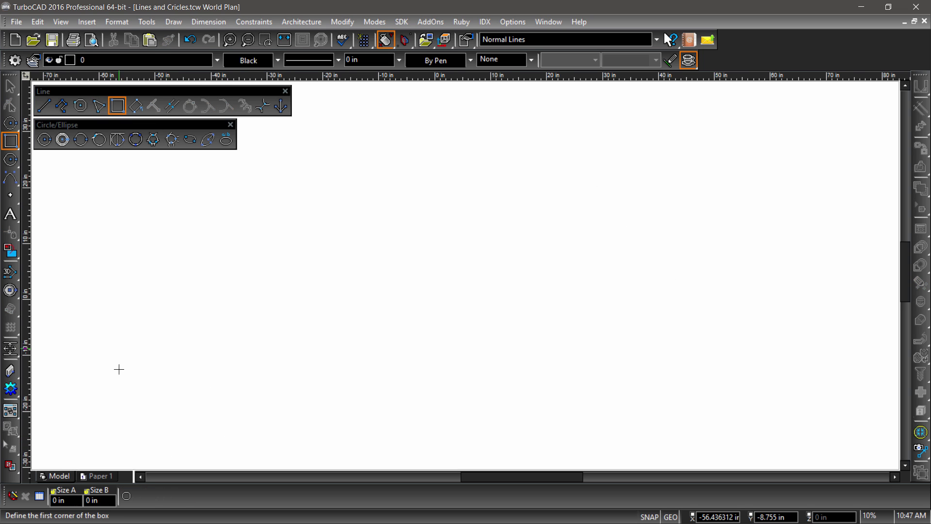
click(121, 413)
click(386, 187)
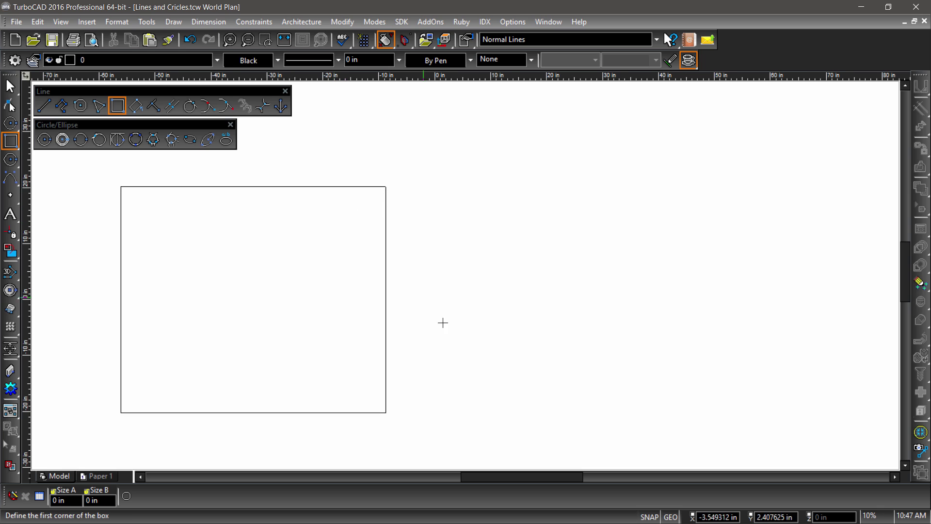
click(461, 414)
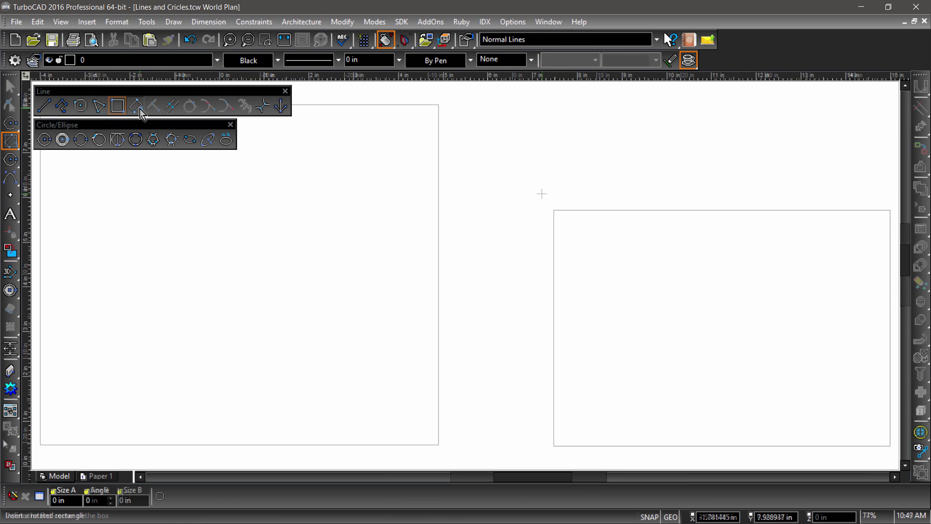
click(137, 105)
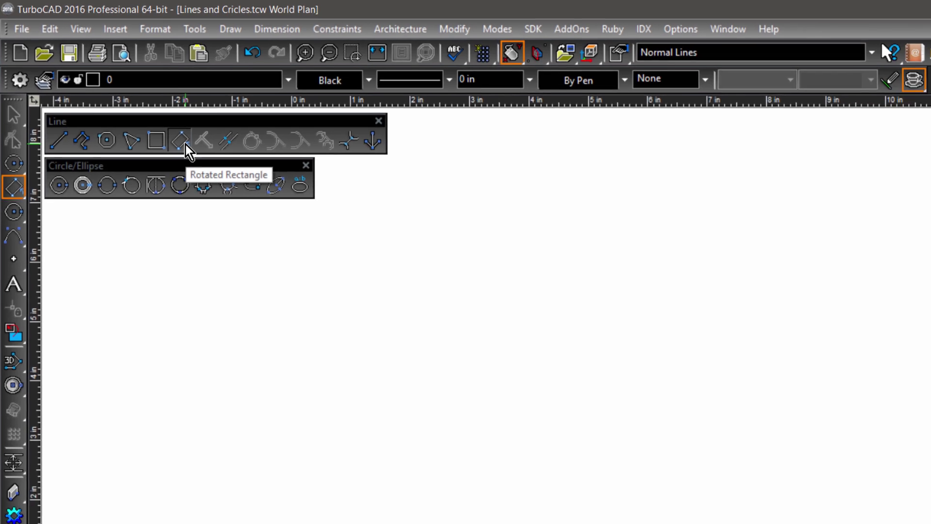
Draw a rotated rectangle from a corner with Size A set to 4 in, then move to the angle
click(140, 109)
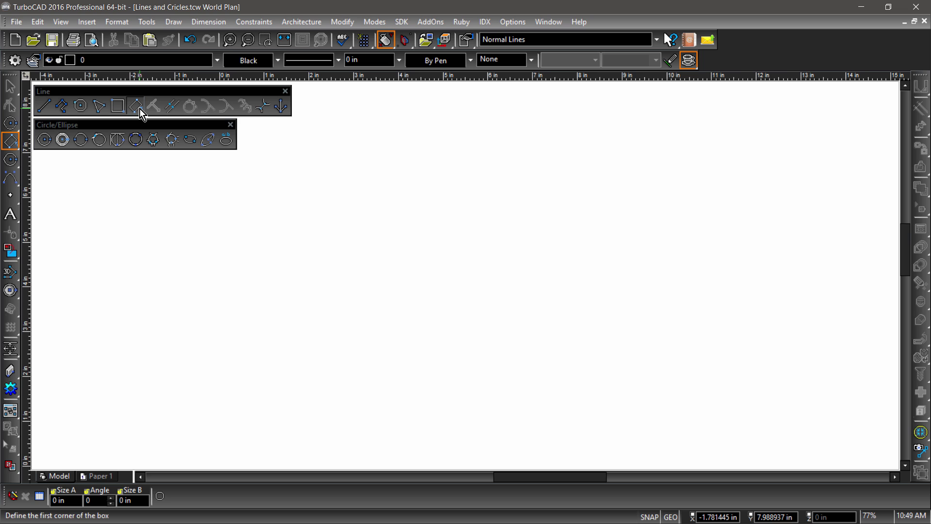
click(549, 401)
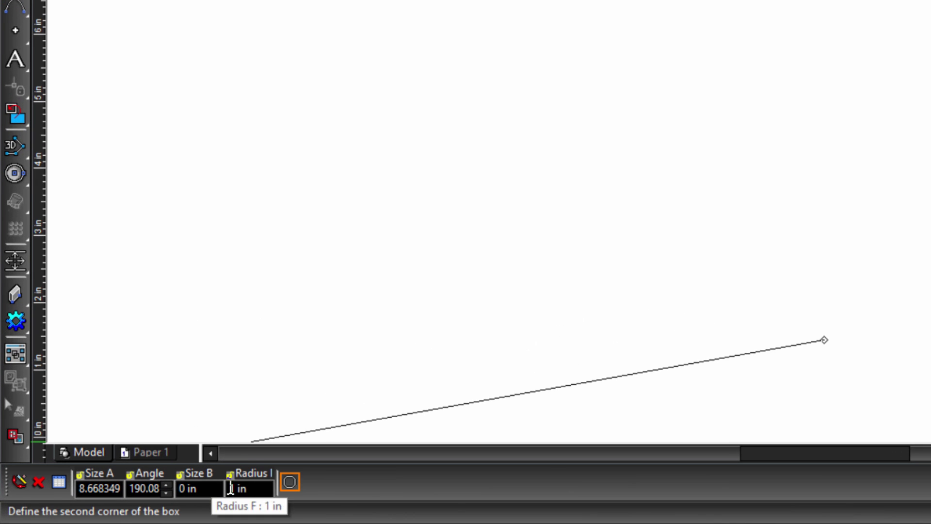
drag(120, 488, 80, 489)
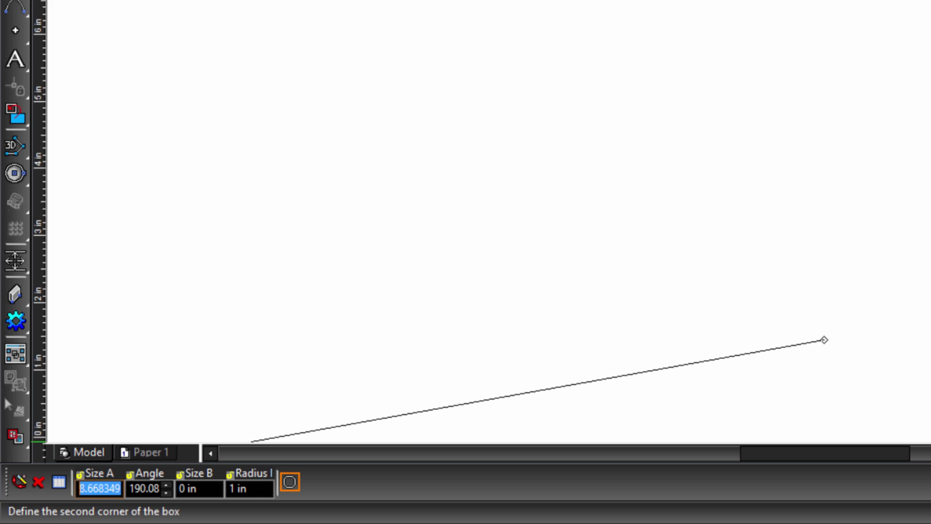
text(4)
key(Tab)
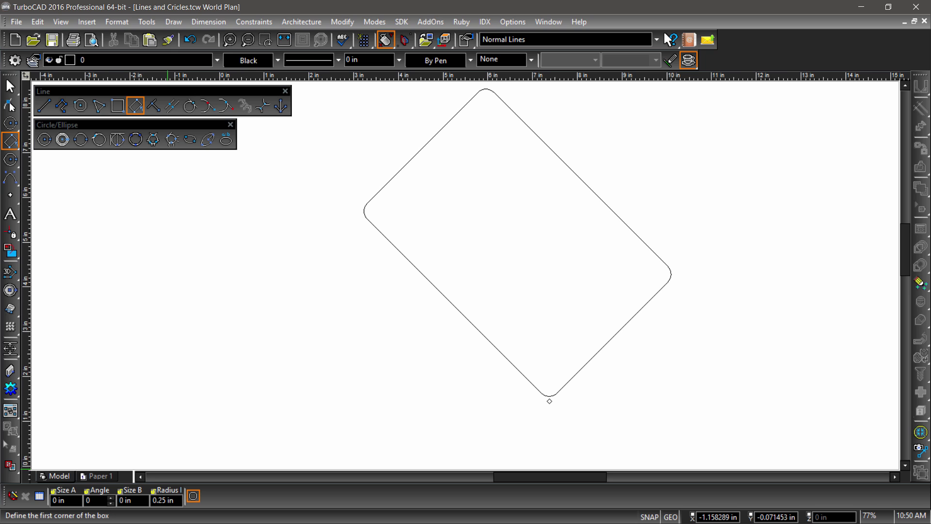
scroll(180, 355, up, 1)
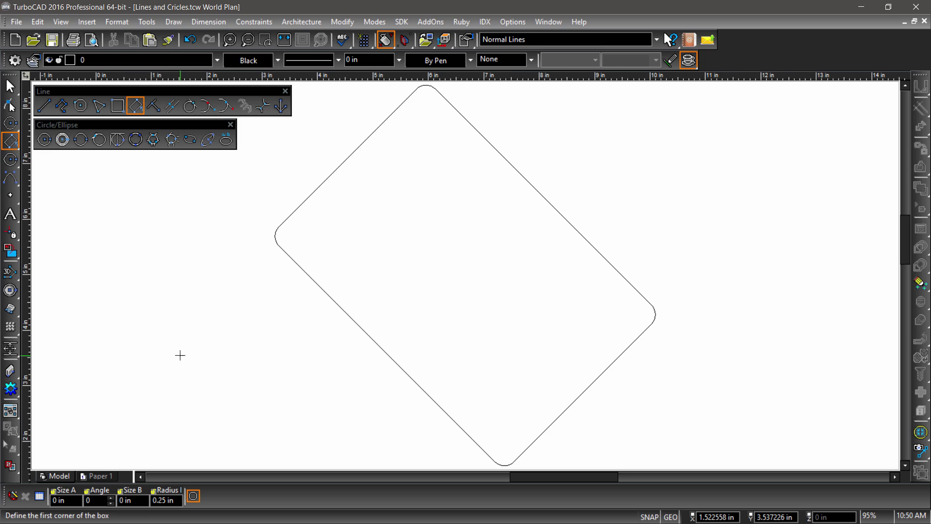
click(50, 144)
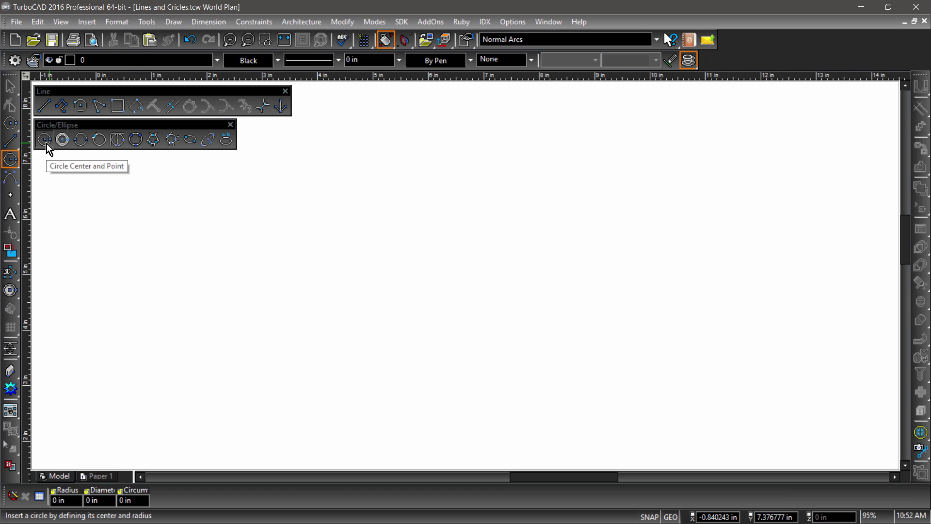
Draw a large and a smaller centre-and-point circle side by side, then place a concentric-circle centre to their right
click(46, 140)
click(177, 299)
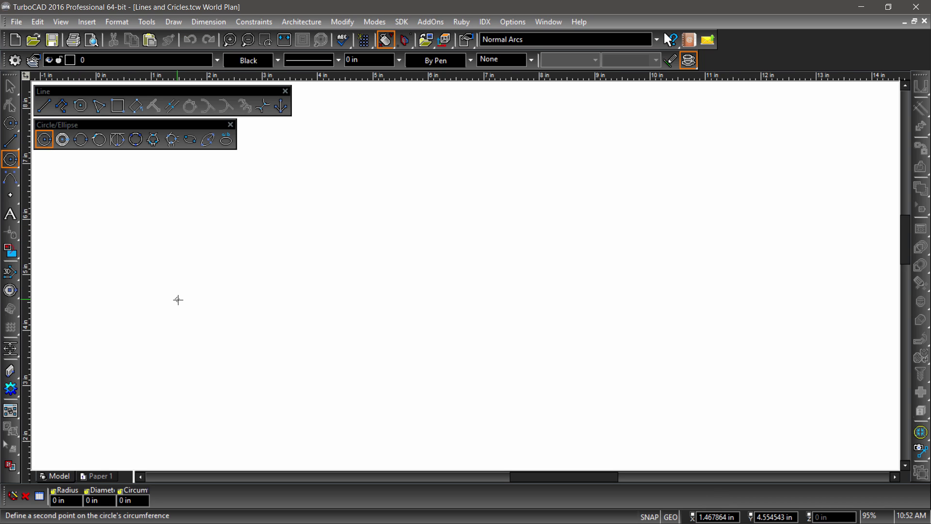
click(248, 312)
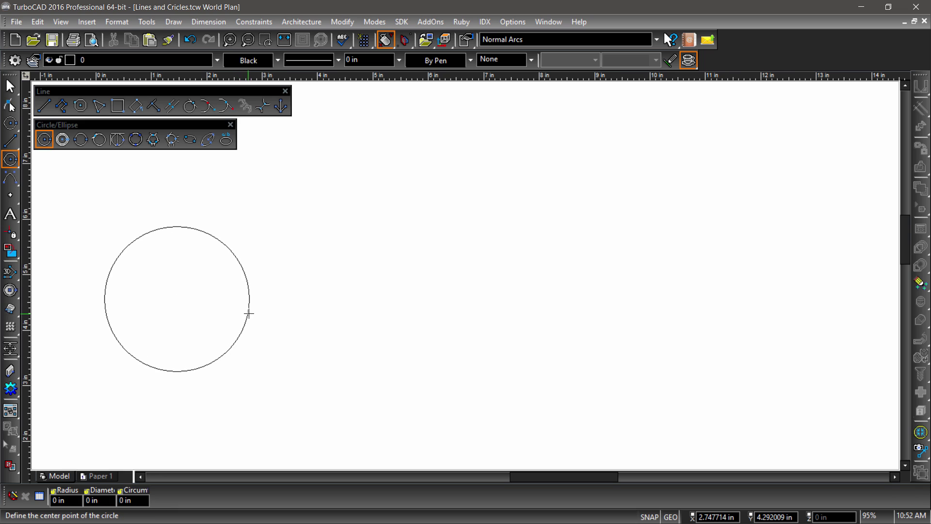
click(395, 305)
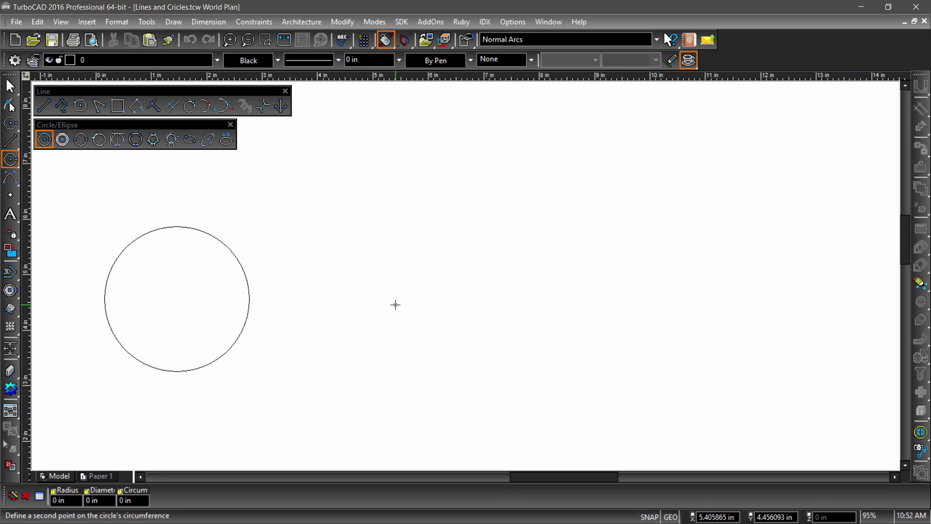
click(437, 305)
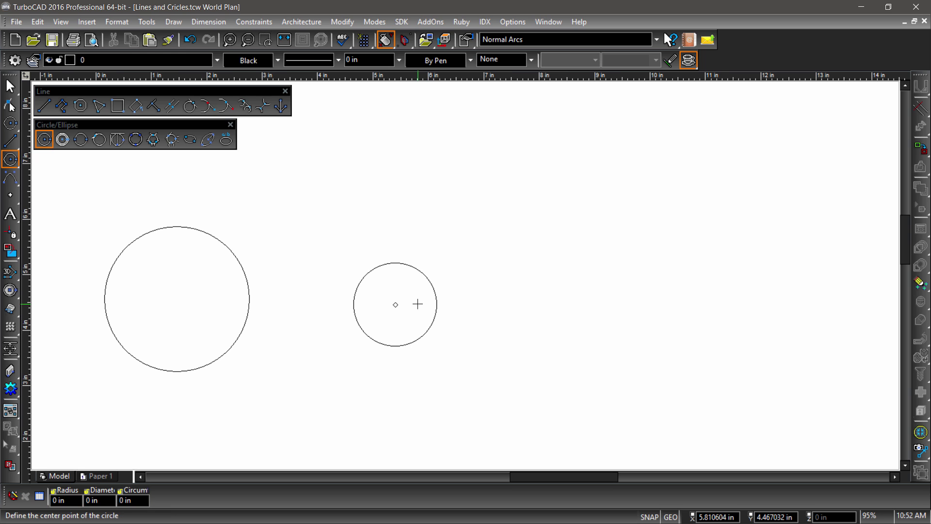
click(68, 141)
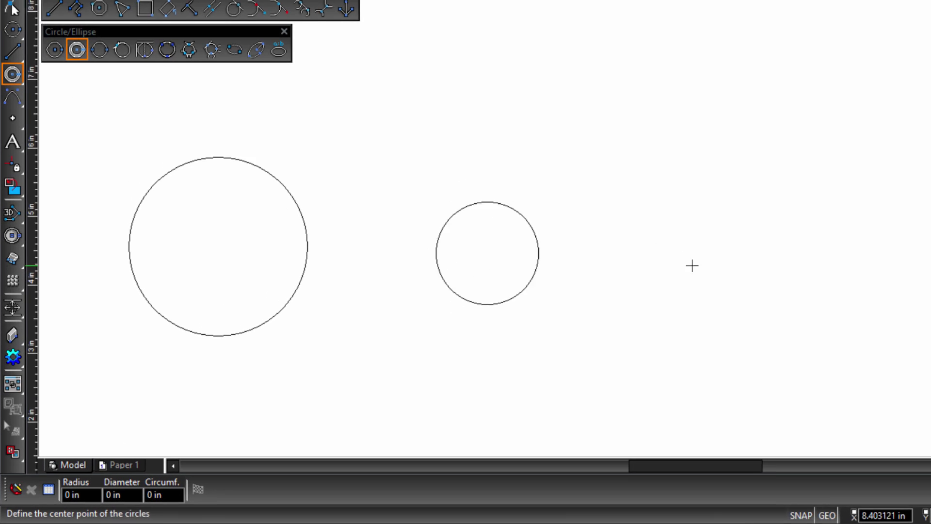
click(562, 315)
Create concentric circles of radius 0.25, 0.5, 0.75 and 1 in, plus a larger outer ring
text(.25)
key(Return)
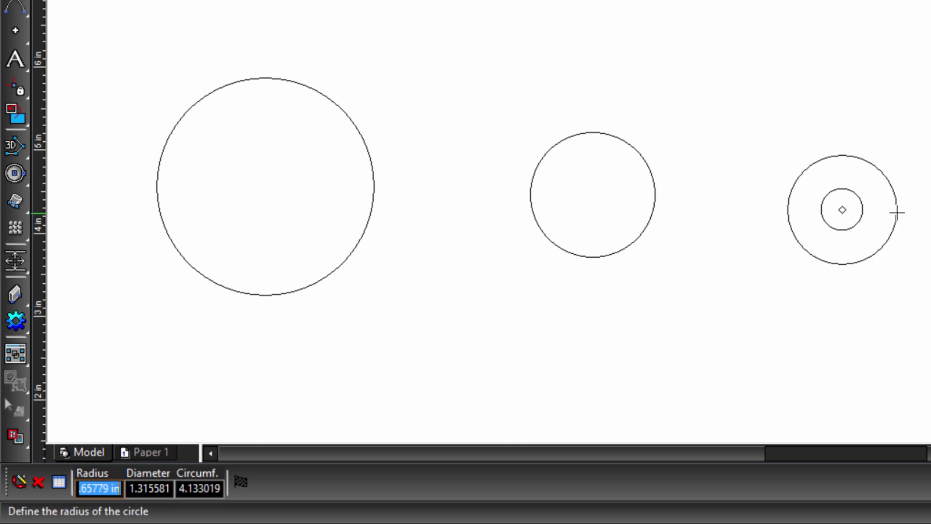
text(.5)
key(Return)
text(.75)
key(Return)
text(1)
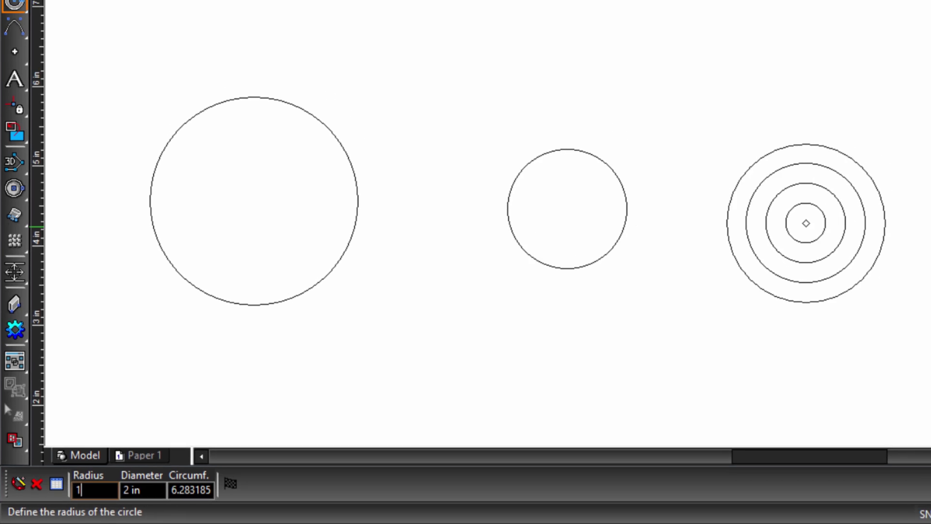
key(Return)
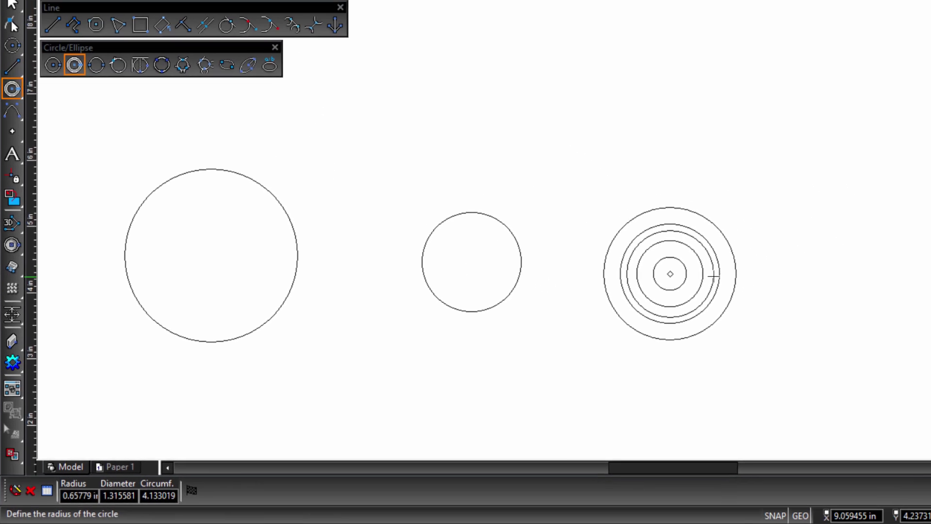
click(784, 283)
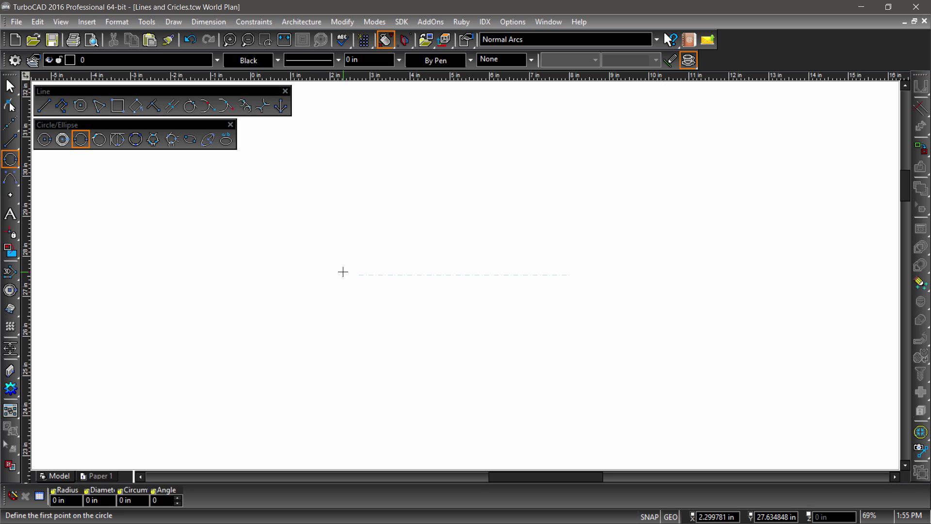
Draw a two-point circle spanning the dashed line
click(359, 275)
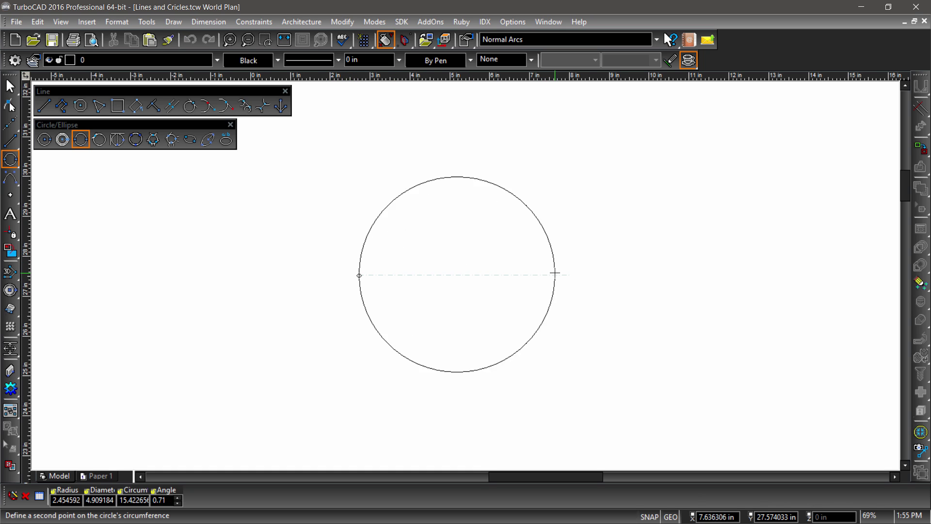
click(570, 276)
key(Escape)
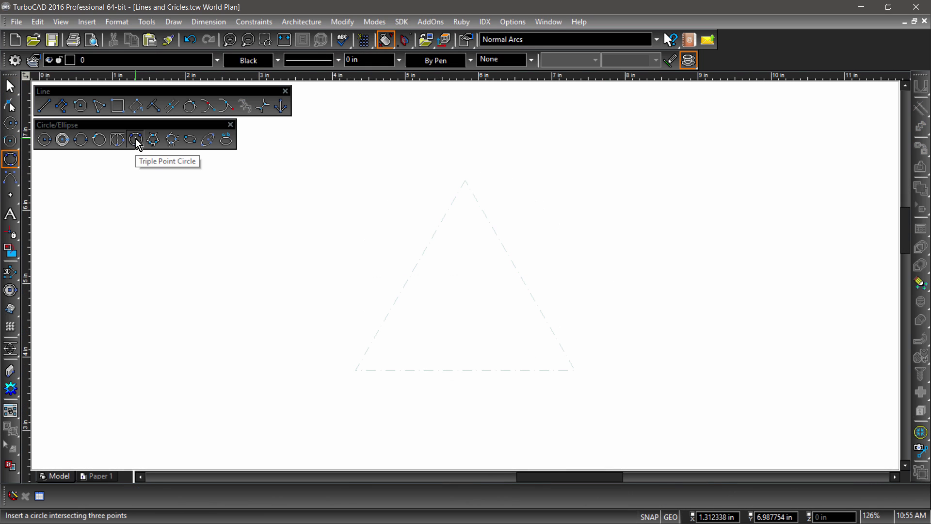
Draw a three-point circle through the triangle's lower-left, top and lower-right corners
click(136, 138)
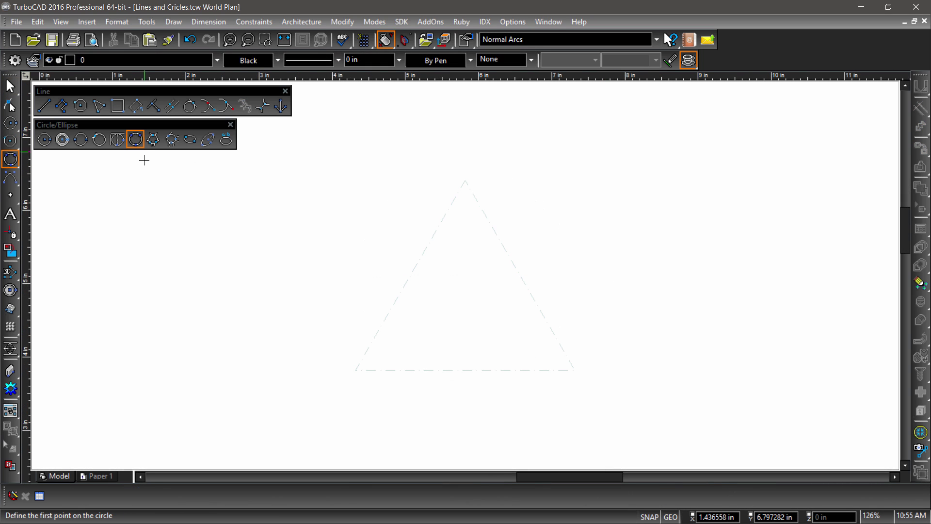
click(361, 375)
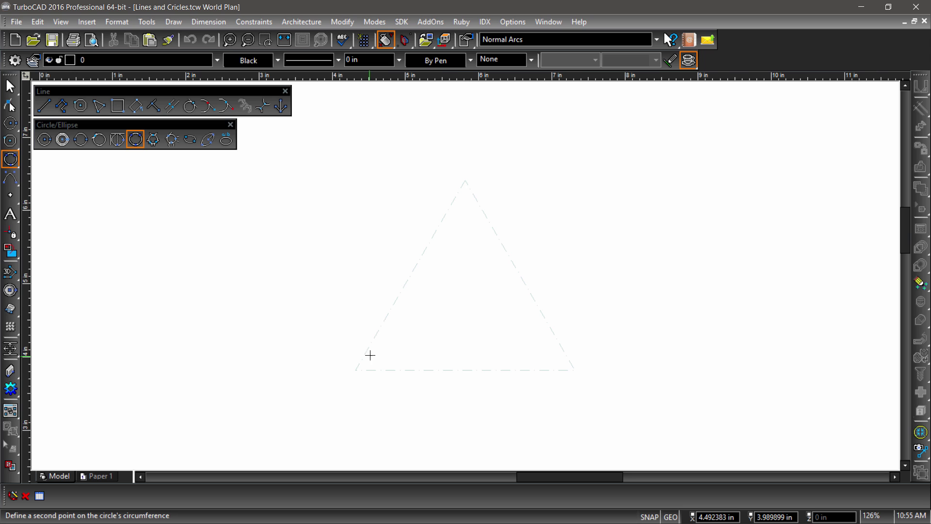
click(469, 182)
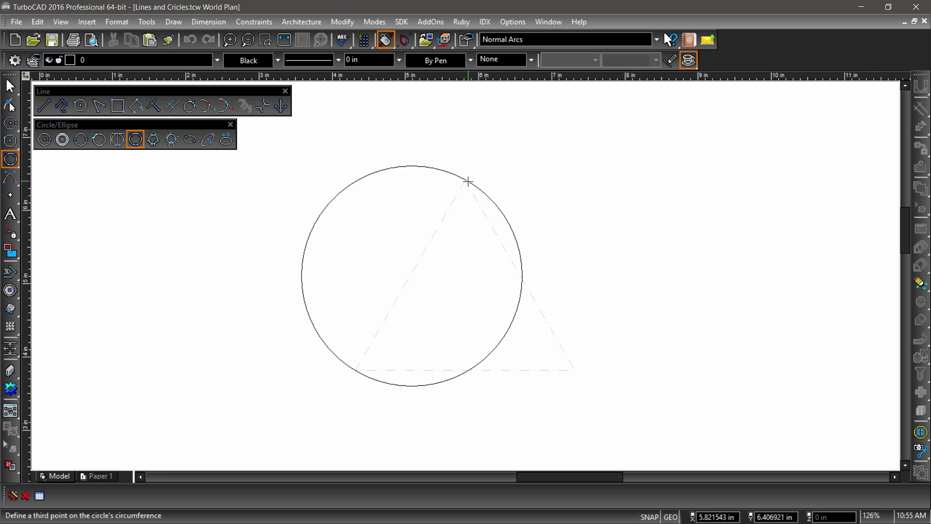
click(574, 370)
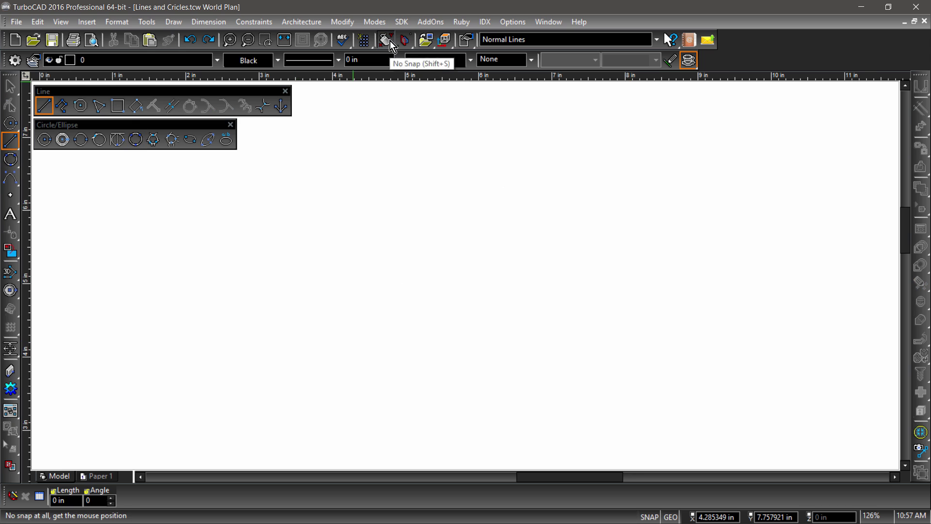
Draw a square box and a tilted rotated rectangle beside it in the top row
click(118, 106)
click(243, 131)
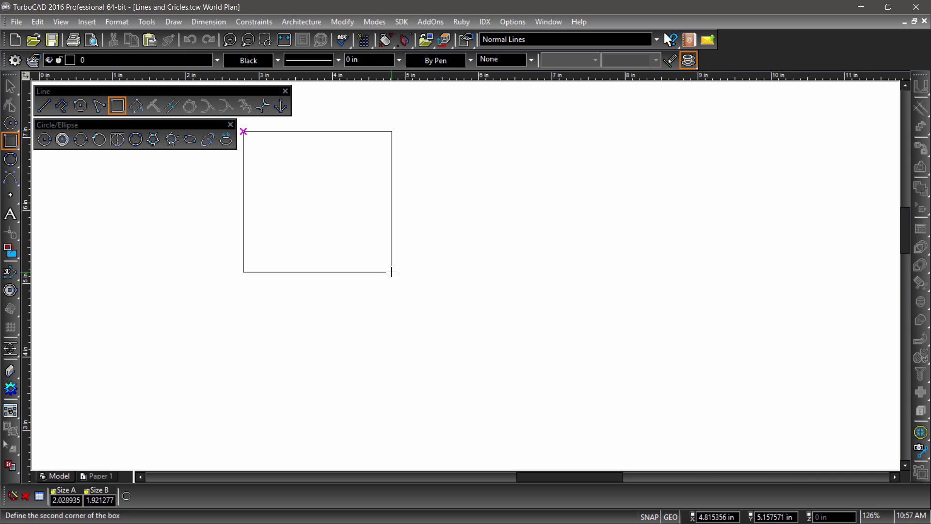
click(392, 271)
click(136, 106)
click(508, 272)
click(421, 241)
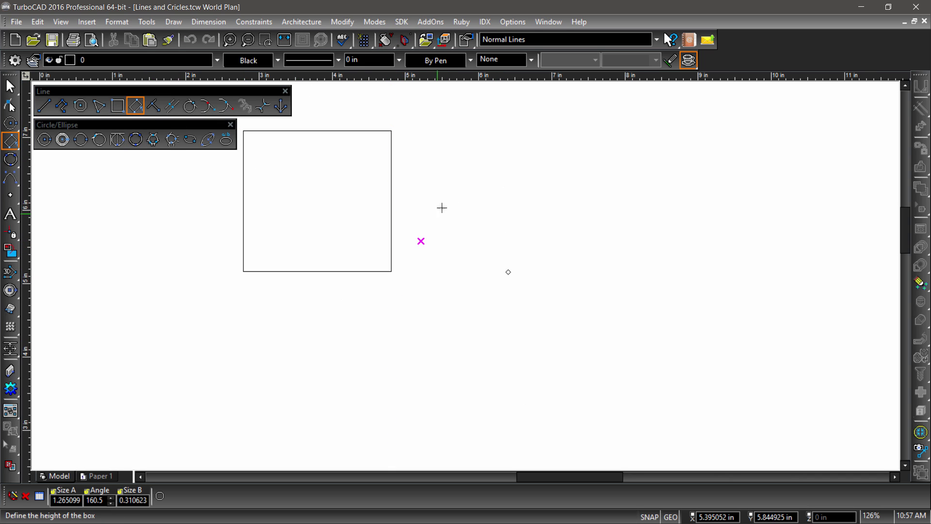
click(464, 127)
Add a regular triangle and a tall rectangle at the top right
click(80, 106)
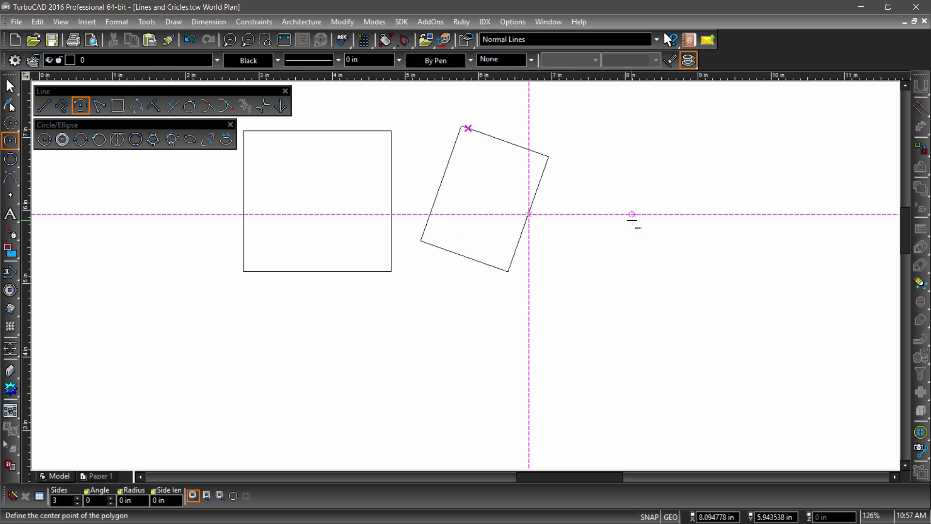
click(678, 214)
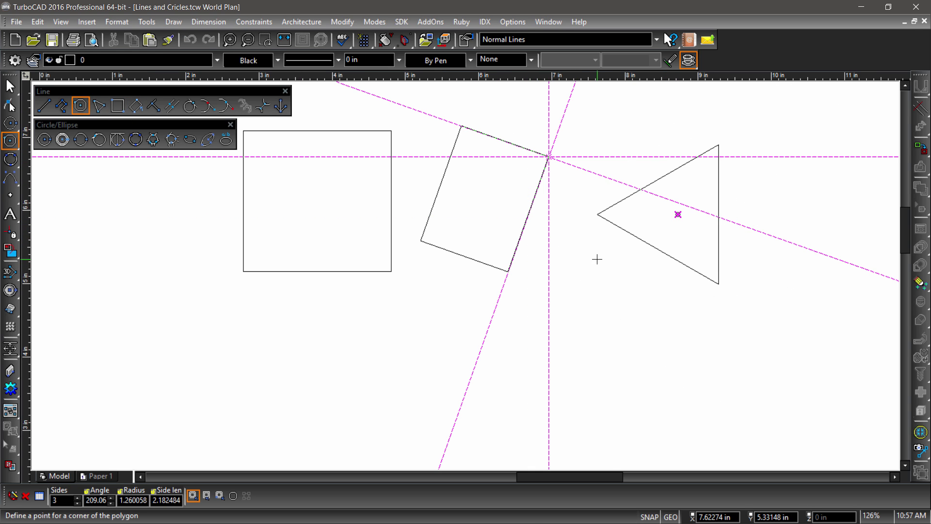
click(597, 214)
click(123, 110)
click(748, 131)
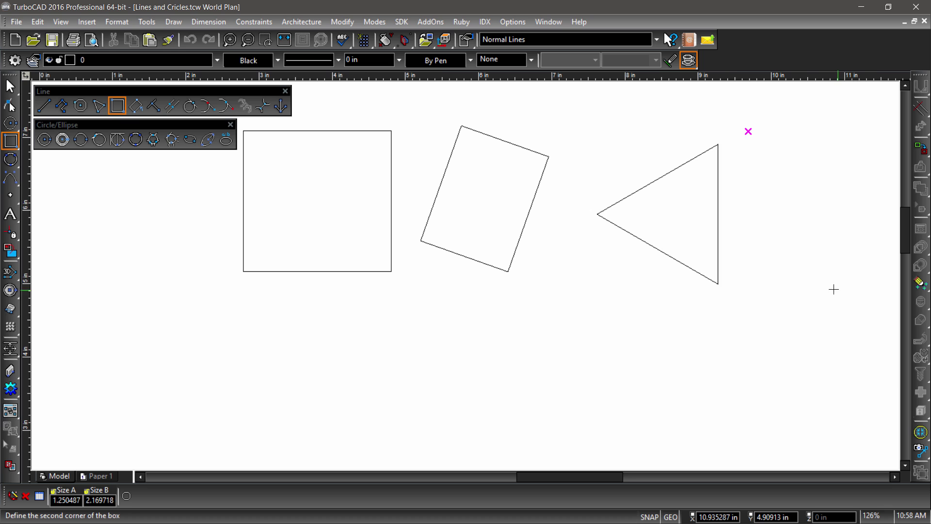
click(867, 285)
Draw a centre-and-point circle below the square and a concentric circle pair beside it
click(44, 140)
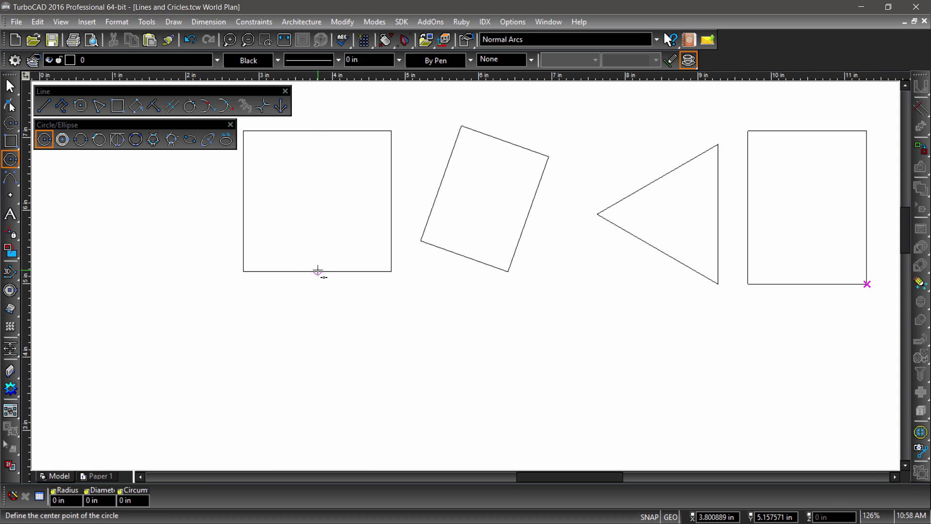
click(318, 409)
click(317, 351)
click(62, 140)
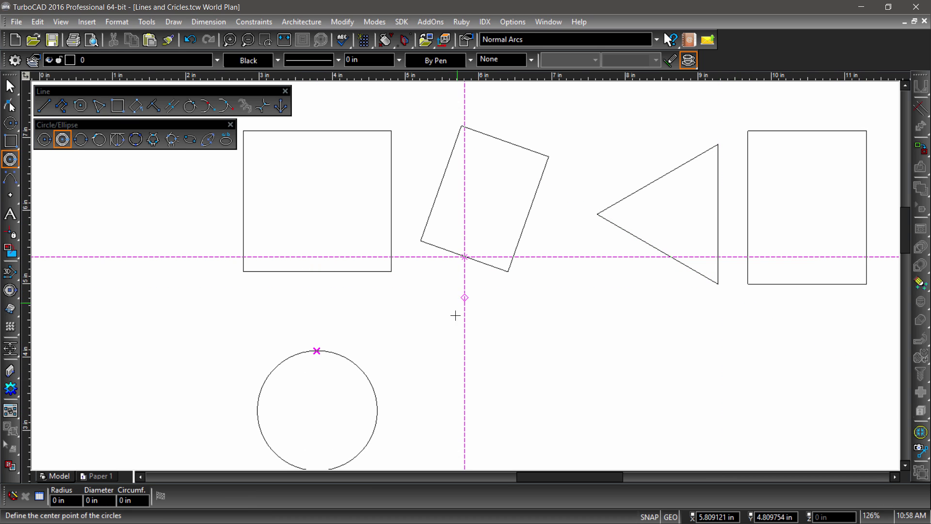
click(464, 410)
click(464, 390)
click(464, 350)
Complete the middle row with a two-point circle and a three-point circle
click(81, 139)
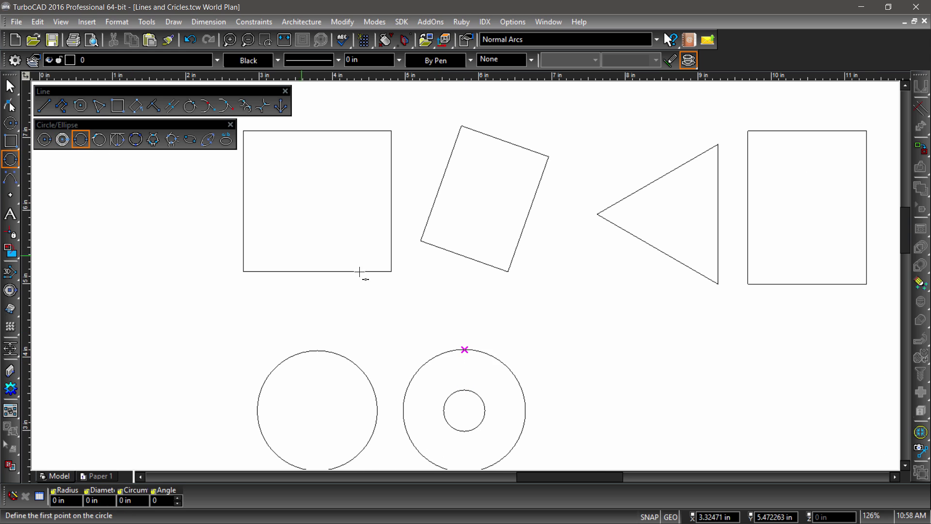
click(597, 410)
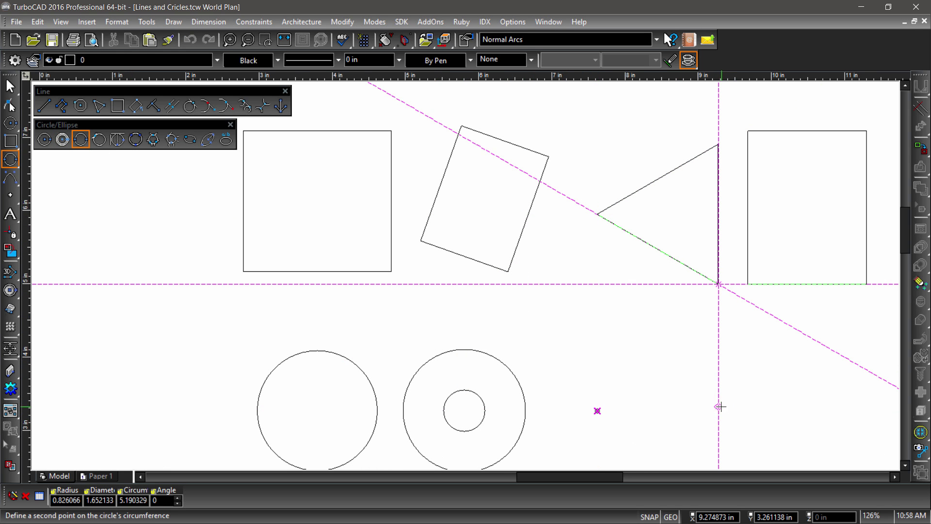
click(721, 406)
click(135, 140)
scroll(359, 232, down, 3)
click(488, 273)
click(441, 290)
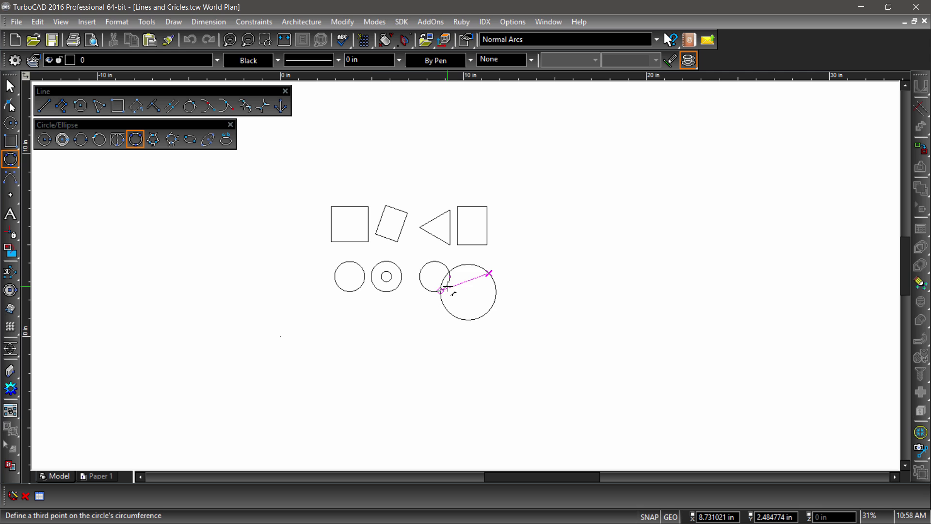
click(439, 289)
Draw four small centre-radius circles in a bottom row and turn snapping off
click(44, 139)
click(333, 322)
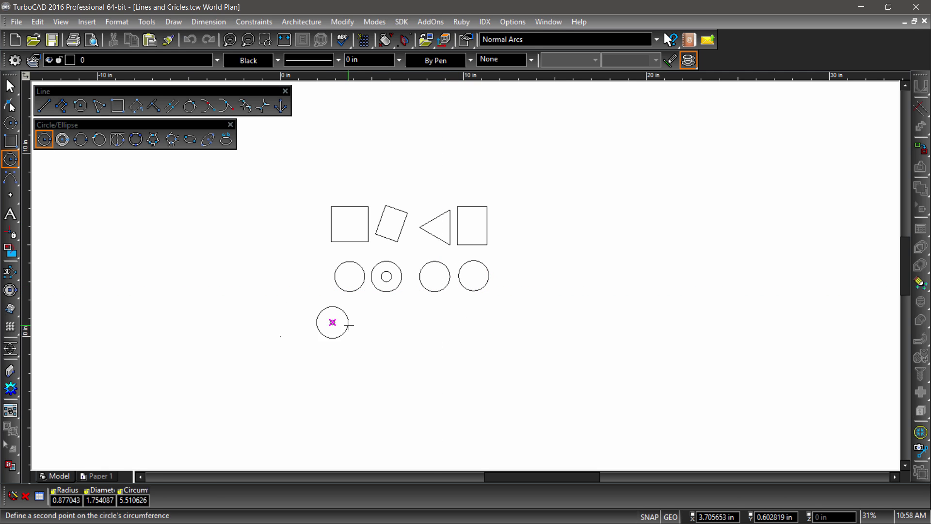
click(352, 325)
click(379, 321)
click(395, 324)
click(418, 315)
click(435, 318)
click(458, 318)
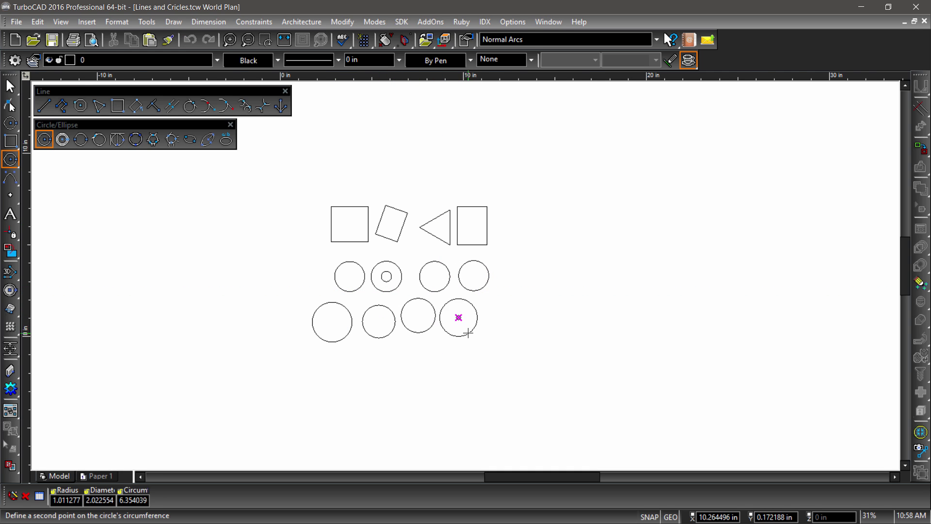
click(468, 333)
scroll(511, 338, up, 3)
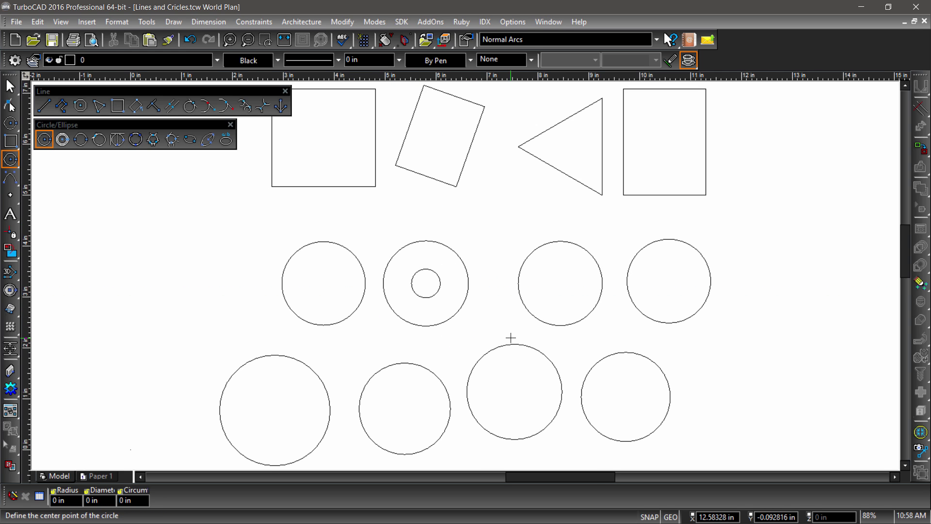
click(385, 39)
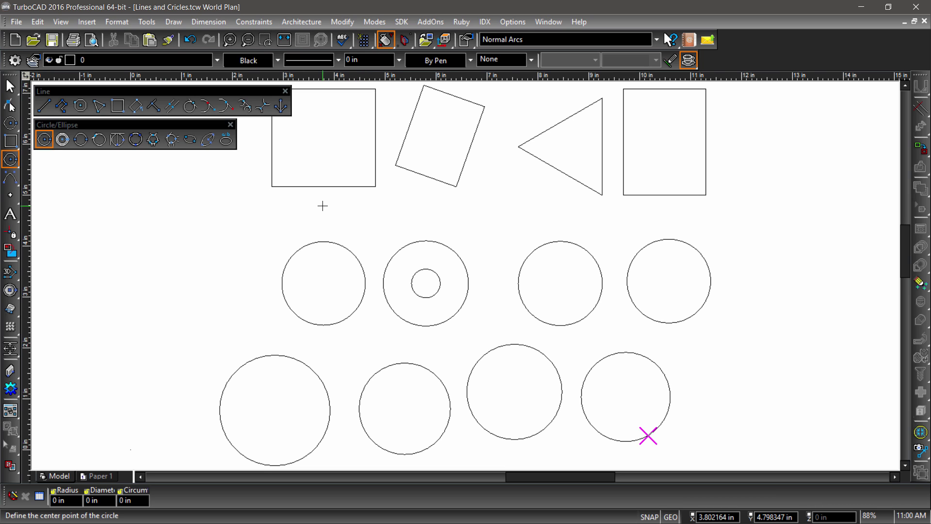
Draw a perpendicular line from the tilted rectangle's bottom edge, limited to that segment
click(153, 107)
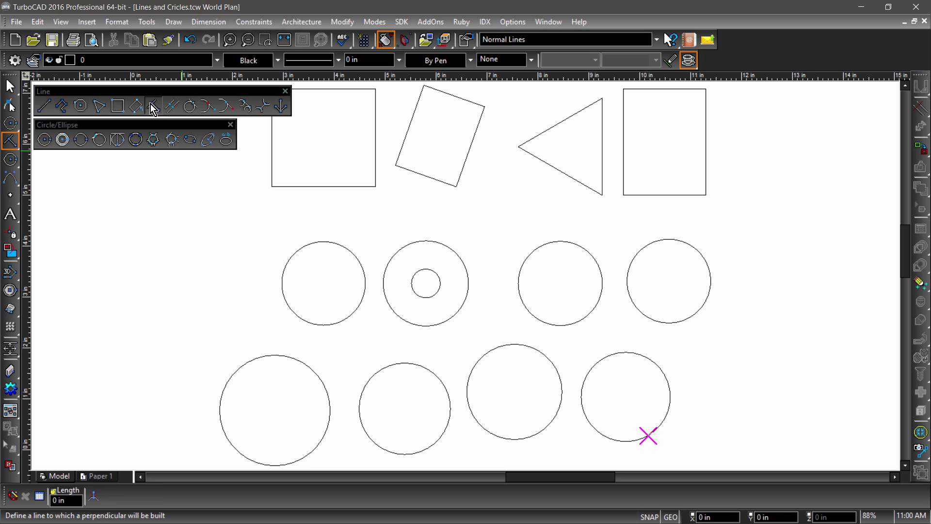
click(428, 177)
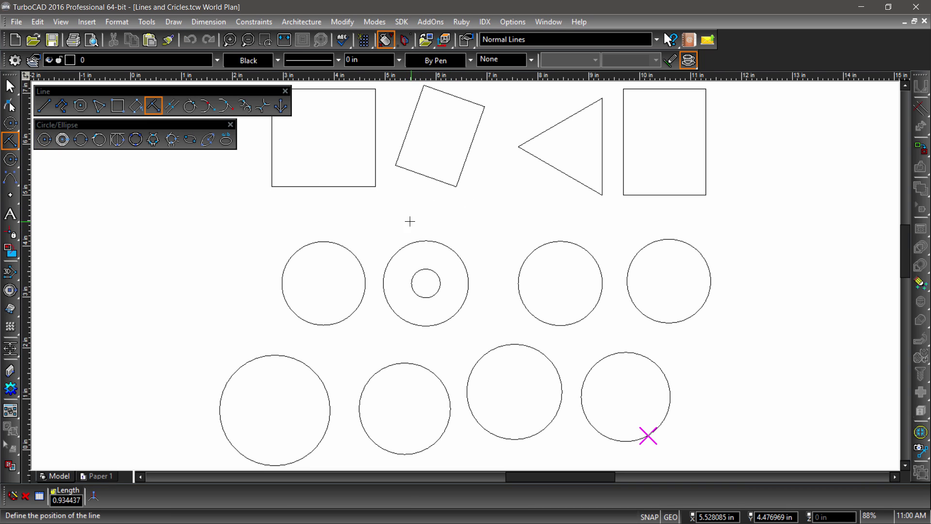
right_click(452, 229)
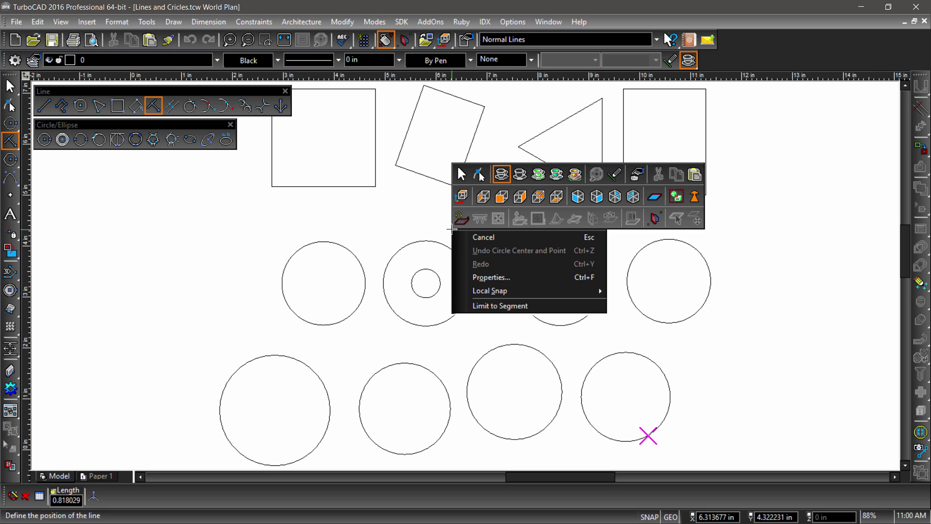
click(498, 306)
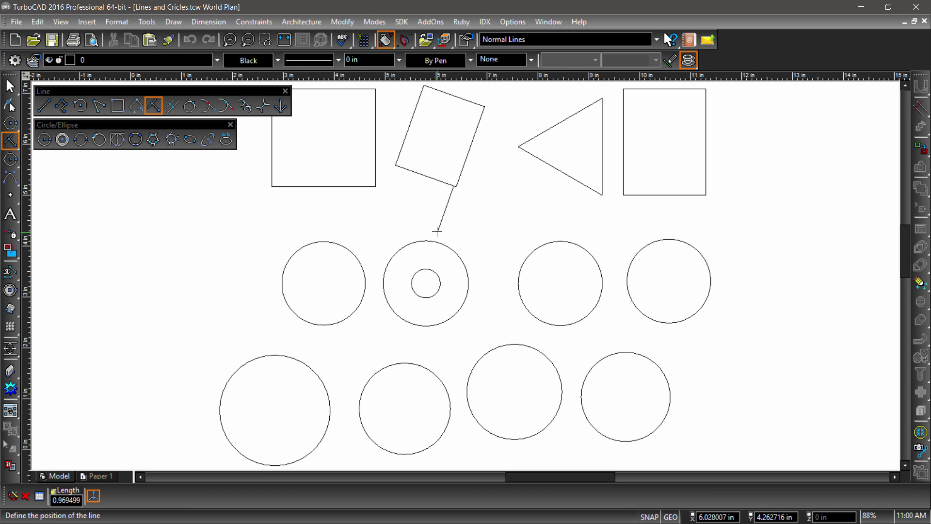
click(409, 219)
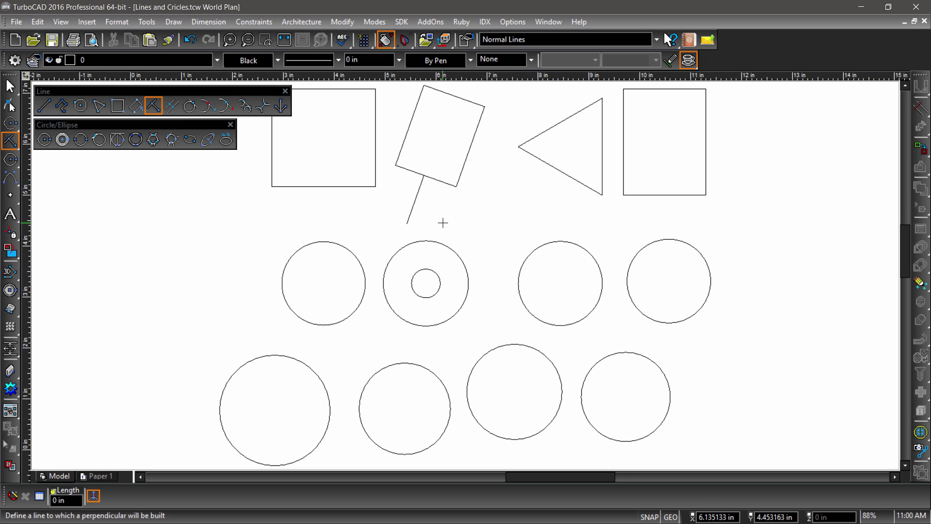
Add a parallel line across the square and a free-length parallel beside the perpendicular line
click(171, 105)
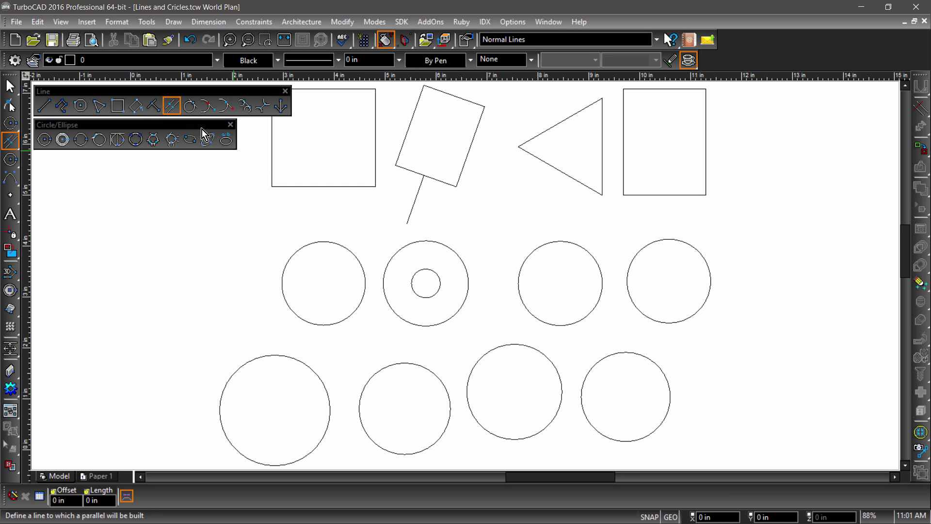
click(315, 187)
click(317, 162)
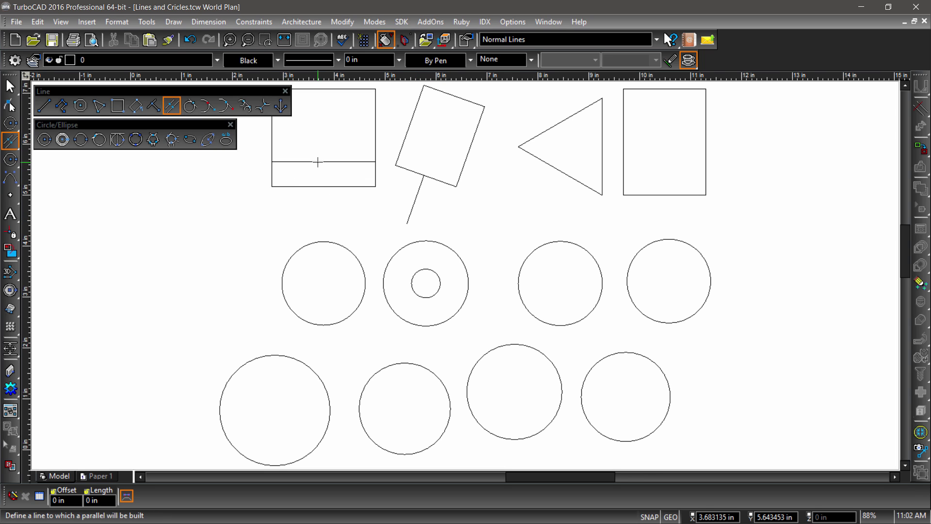
click(407, 201)
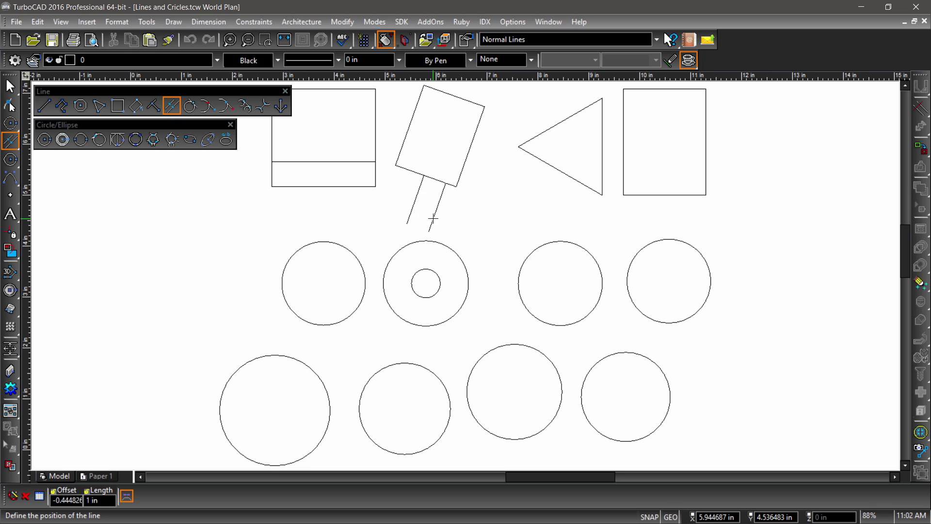
right_click(434, 217)
click(466, 292)
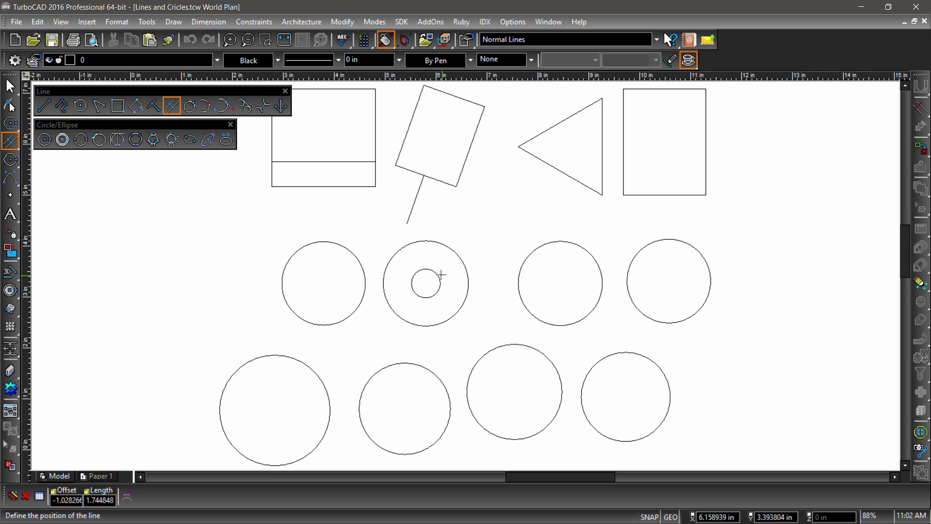
click(426, 211)
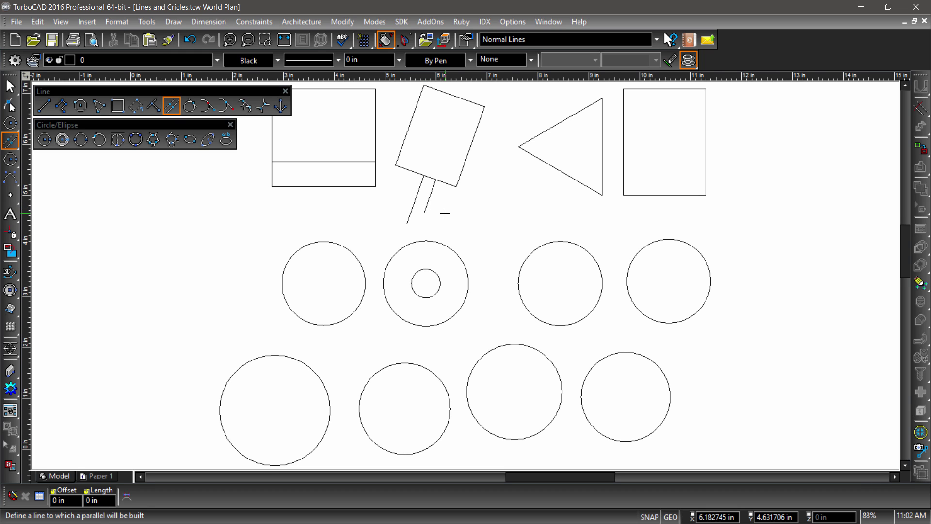
Draw a tangent line diagonally across the concentric circle
click(189, 105)
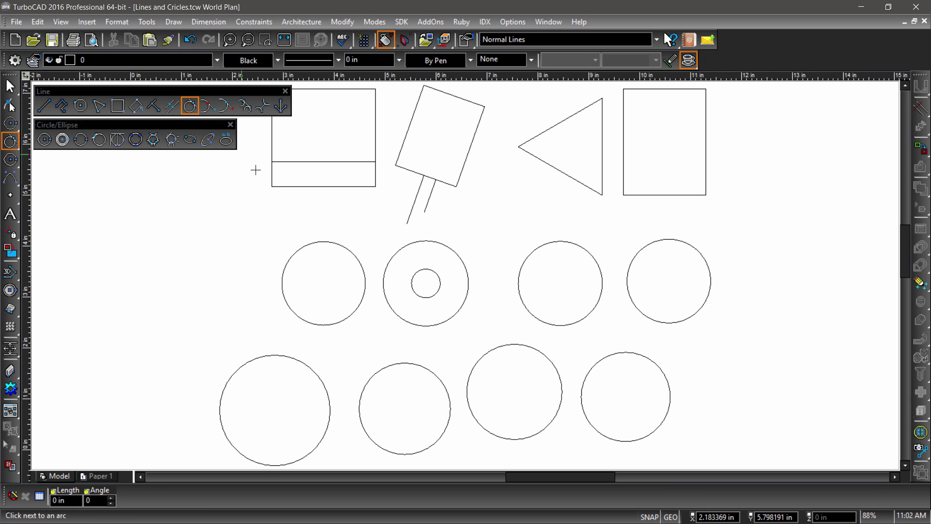
click(414, 276)
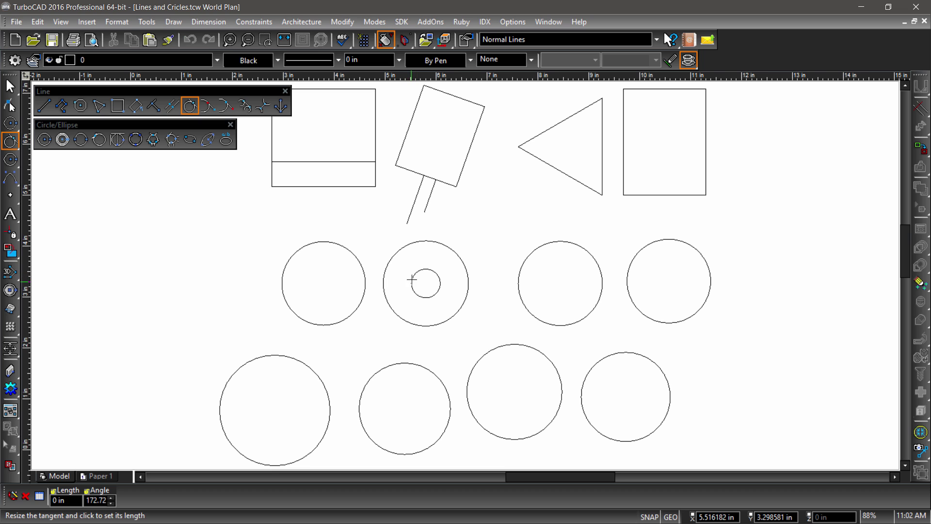
click(416, 241)
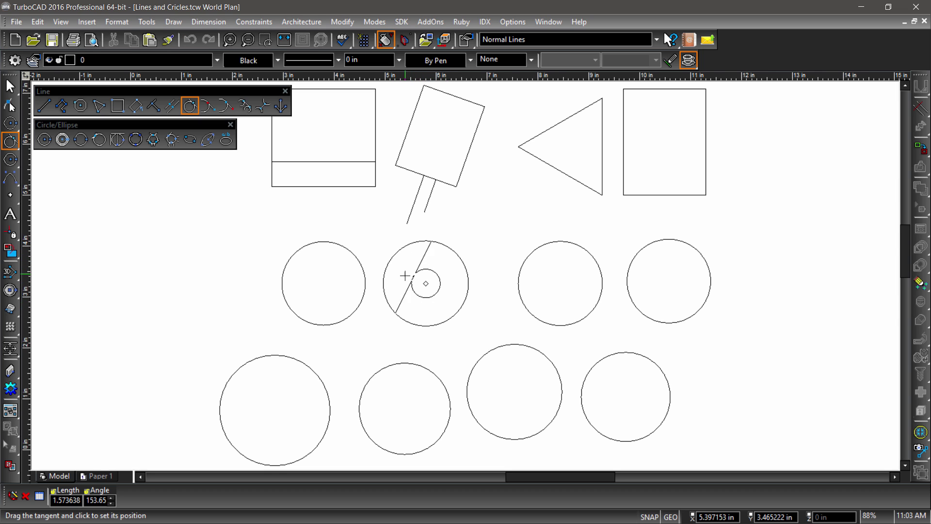
click(439, 272)
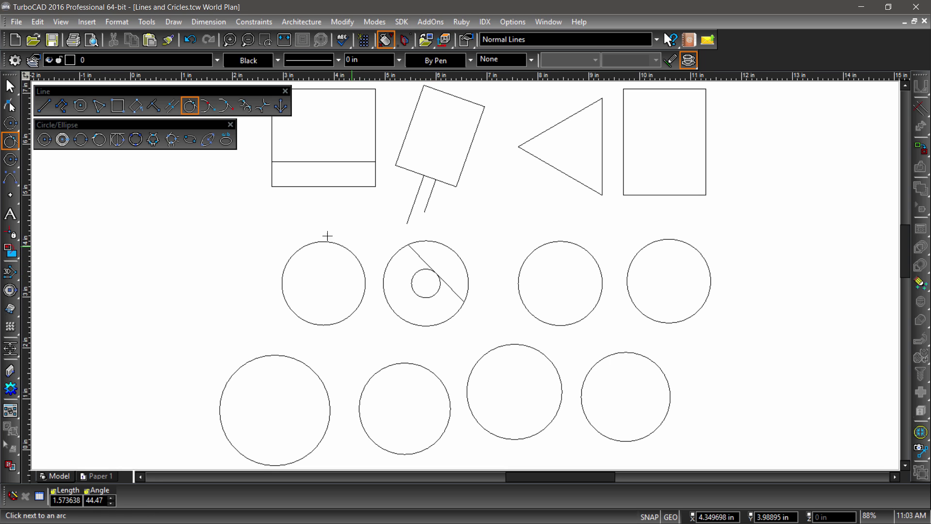
Draw a tangent from a point left of the first circle, then two tangents meeting at a left point
click(207, 106)
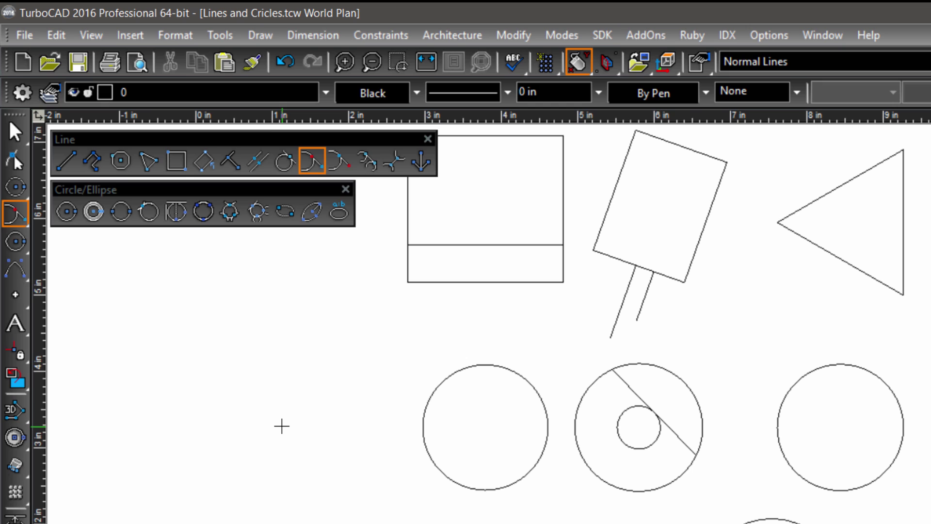
click(282, 426)
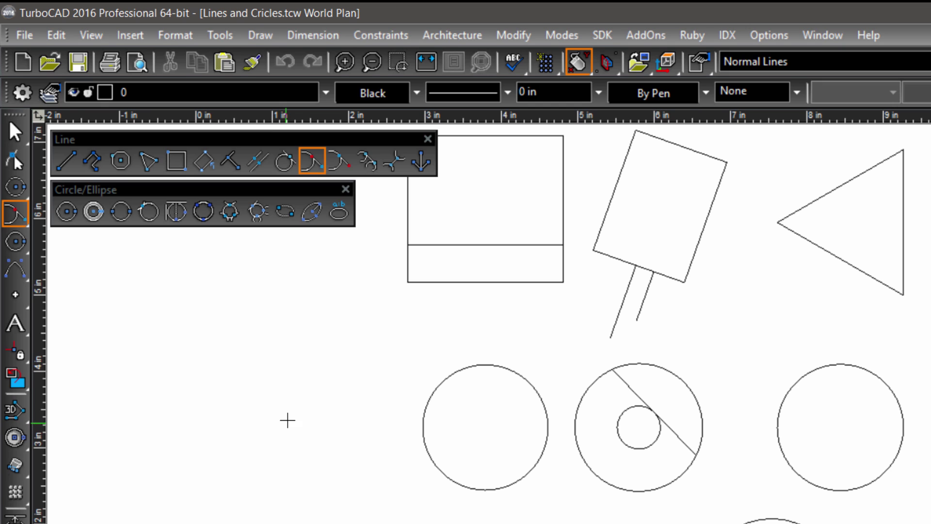
click(466, 368)
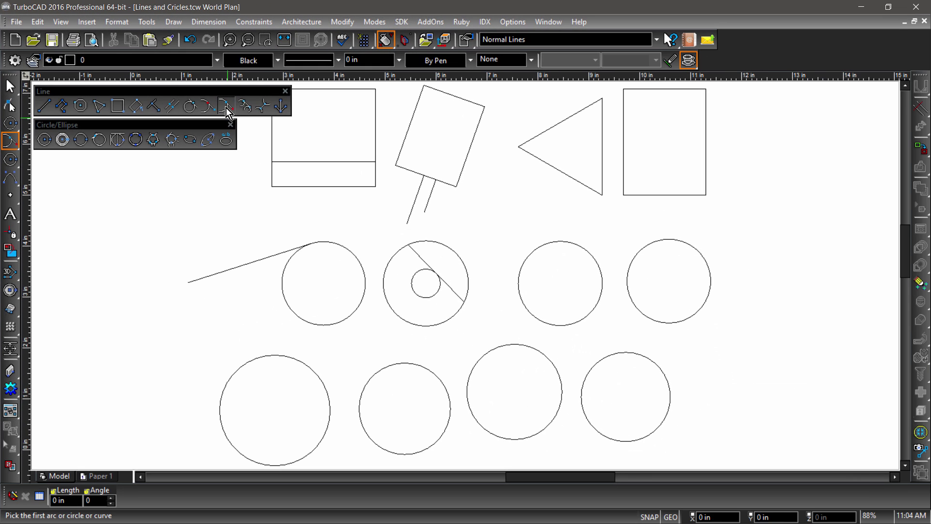
click(227, 111)
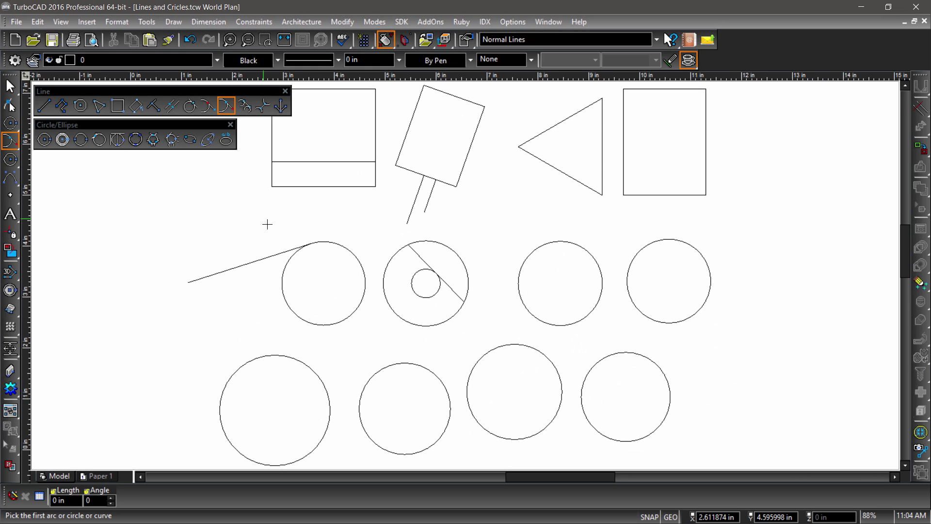
click(295, 315)
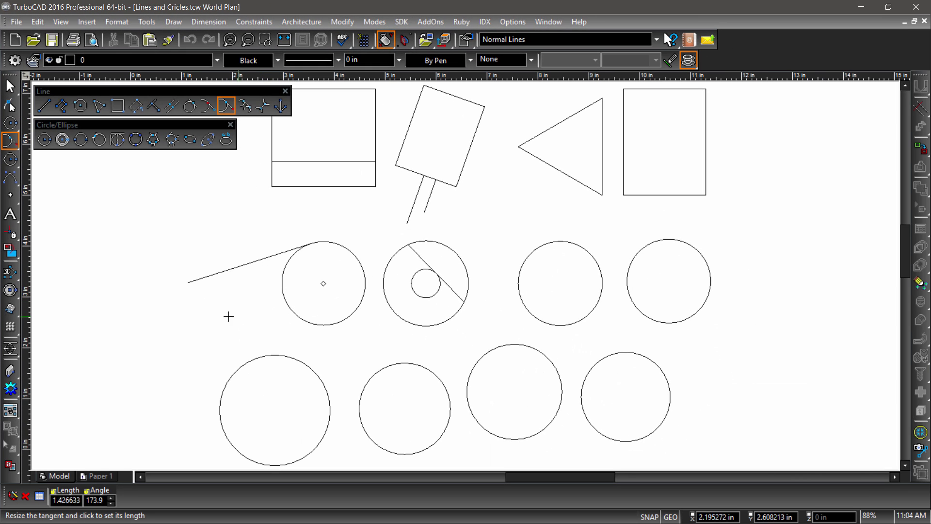
click(189, 282)
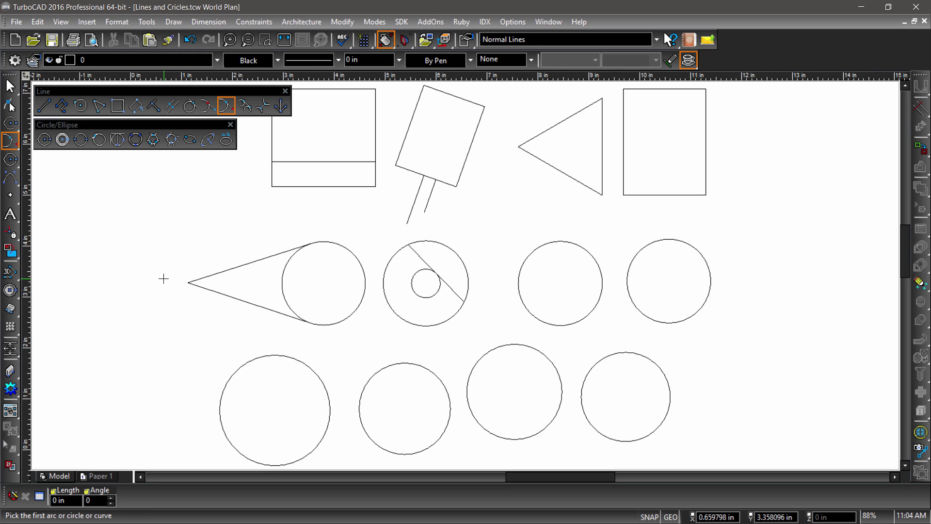
Join the first two circles with top, bottom and two crossing tangent lines
click(244, 106)
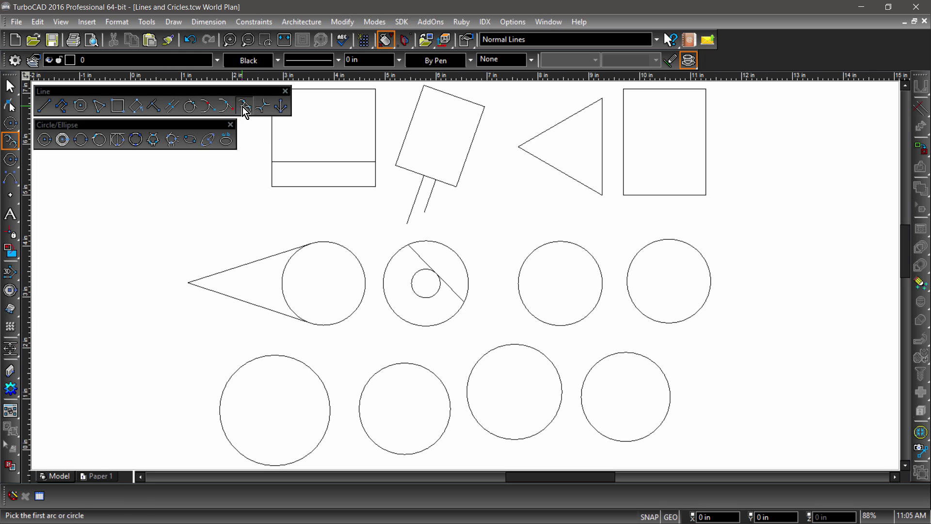
click(330, 244)
click(415, 243)
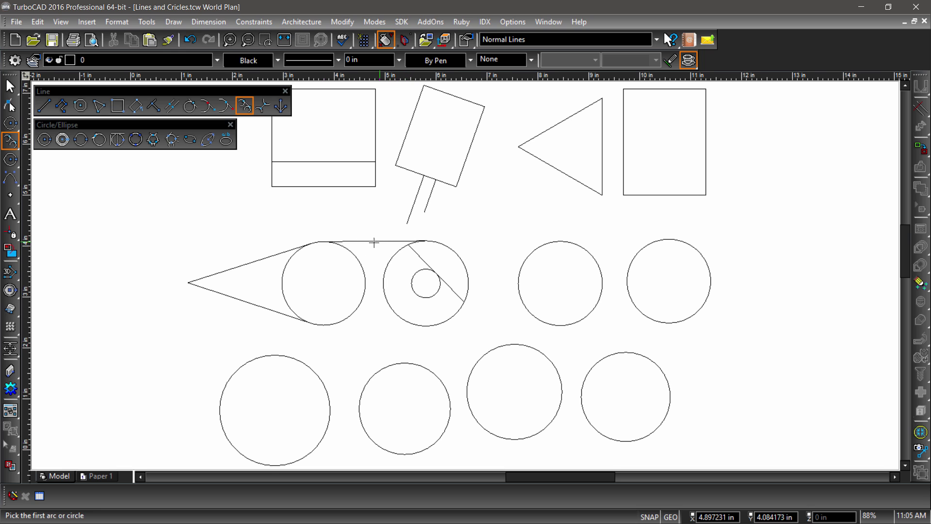
click(326, 244)
click(402, 323)
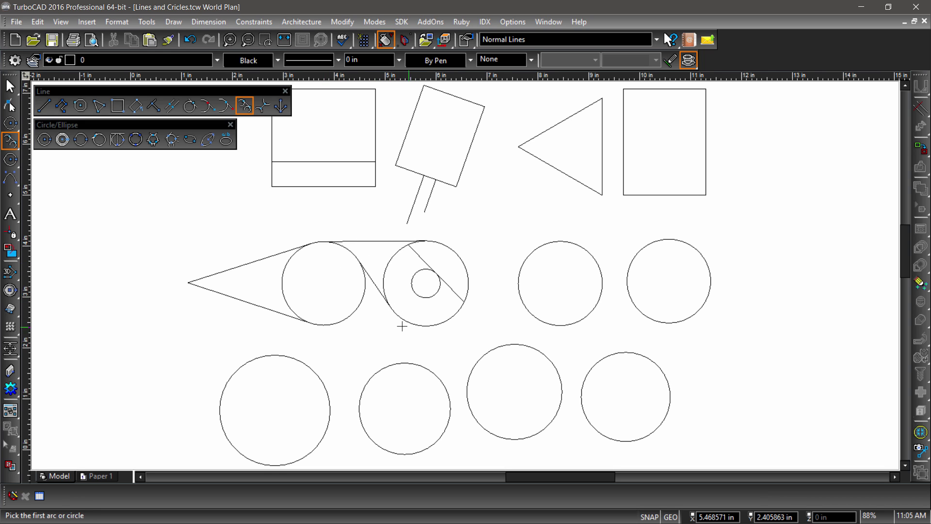
click(337, 324)
click(392, 259)
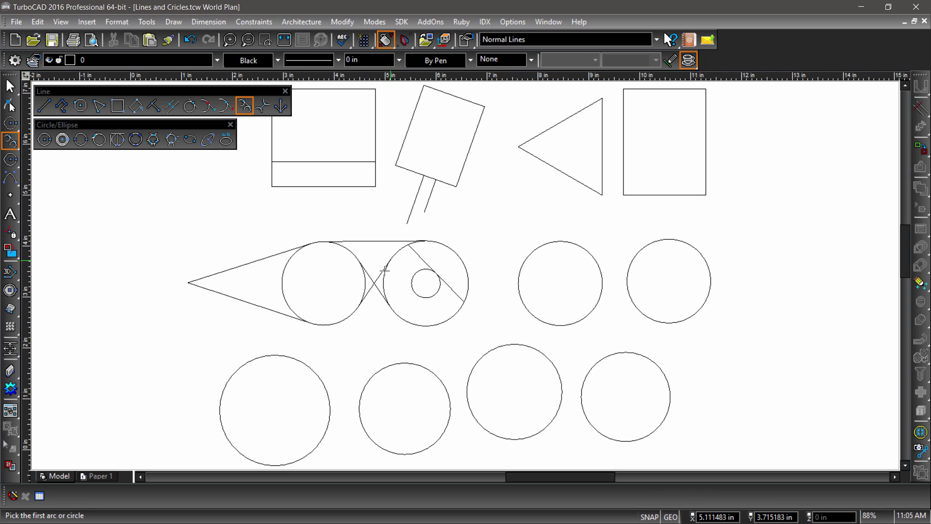
click(345, 322)
click(418, 326)
Add minimal-distance lines: square to tilted rectangle, ringed circle to neighbour, triangle to square, square to two circles below
click(262, 108)
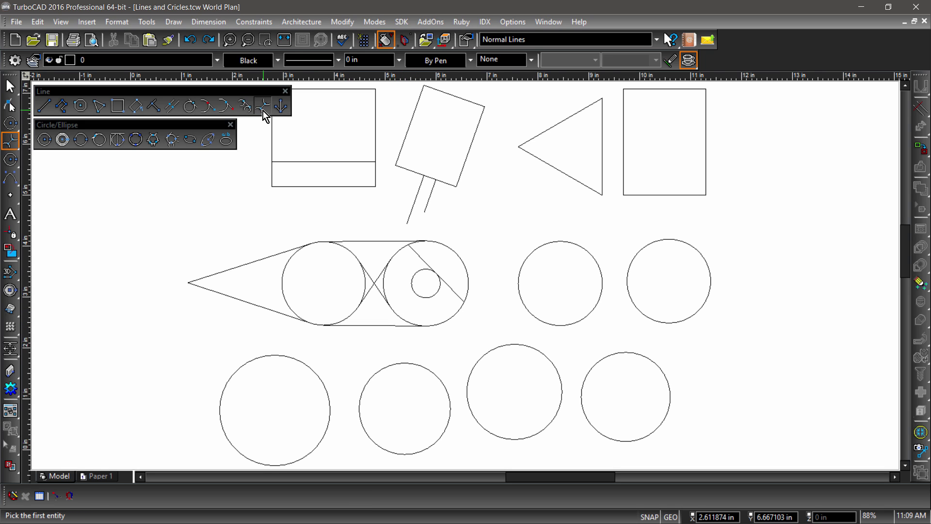
click(375, 130)
click(409, 127)
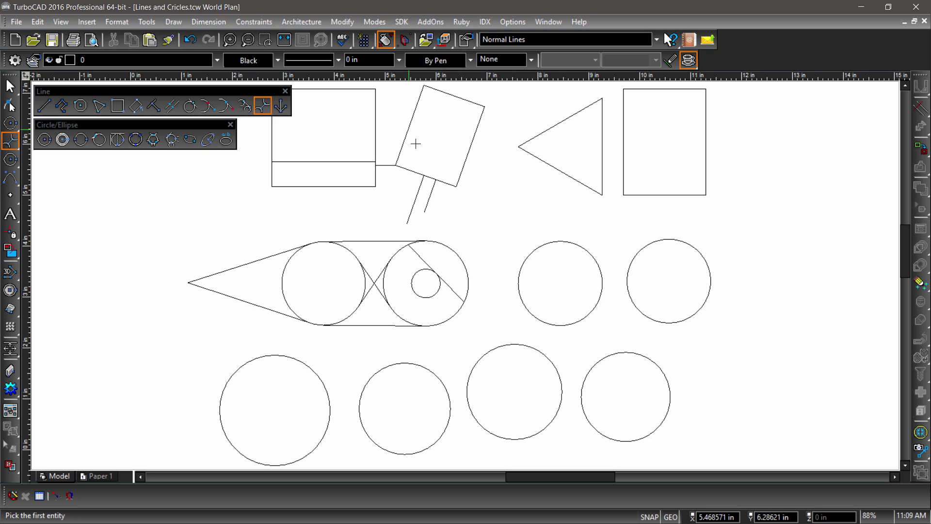
click(467, 271)
click(519, 282)
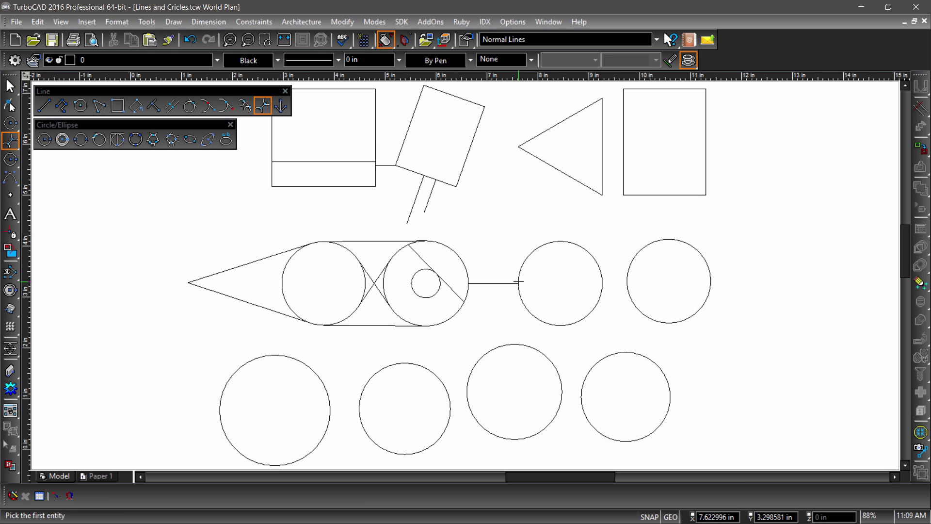
click(601, 160)
click(623, 148)
click(657, 195)
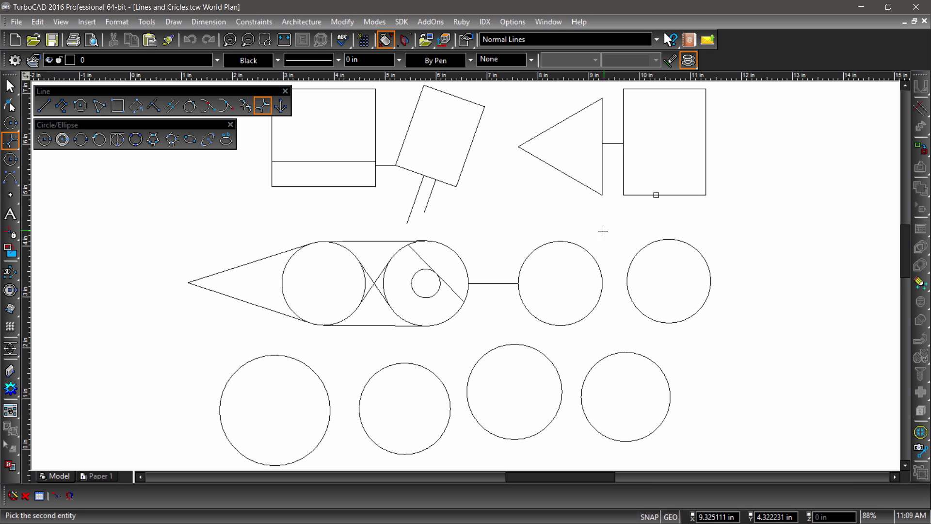
click(586, 247)
click(660, 194)
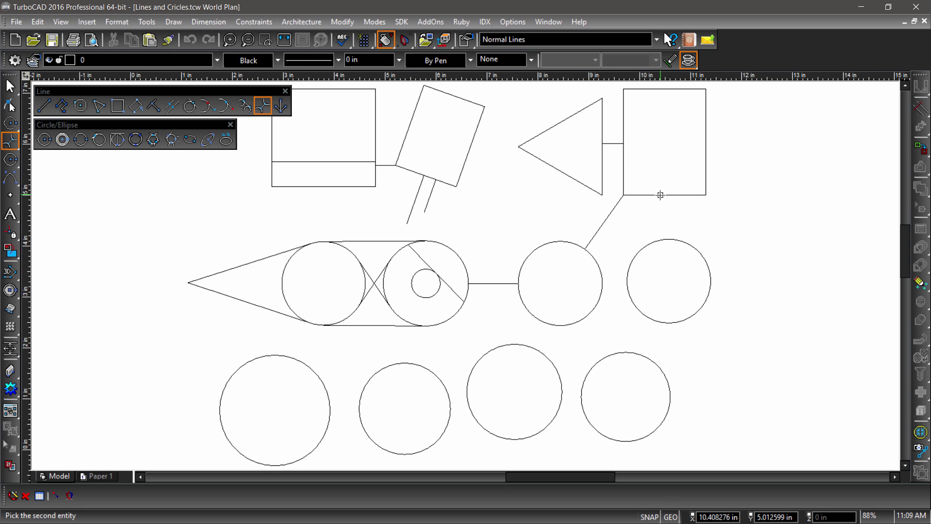
click(661, 242)
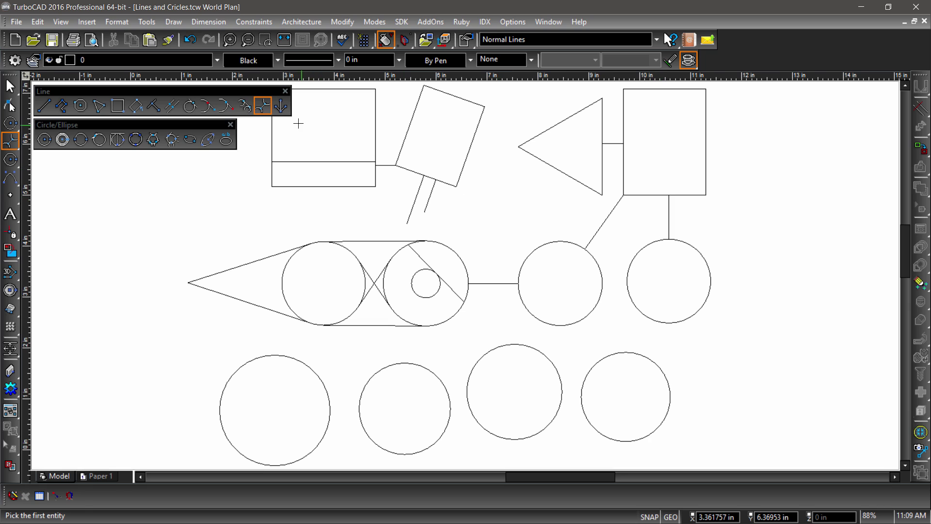
Draw a 2.25-long bisector between the square's diagonal and vertical connector lines
click(284, 109)
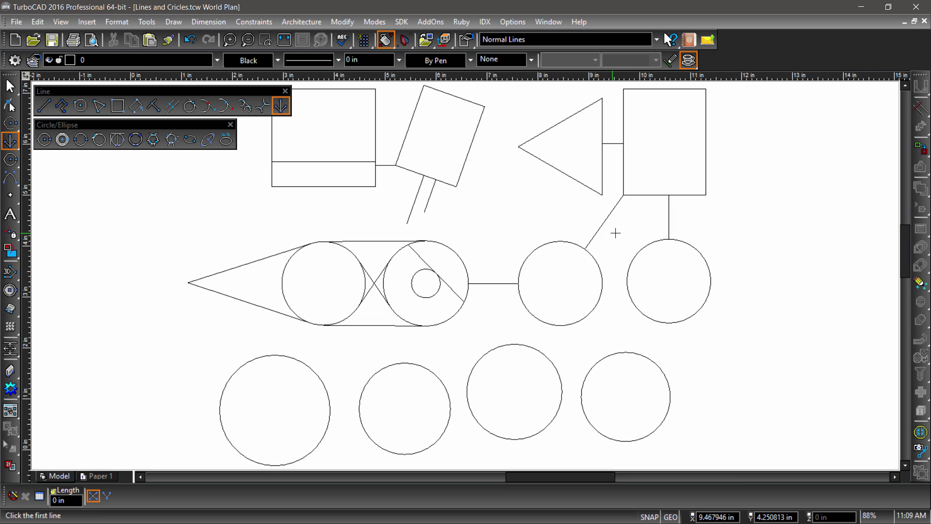
click(604, 222)
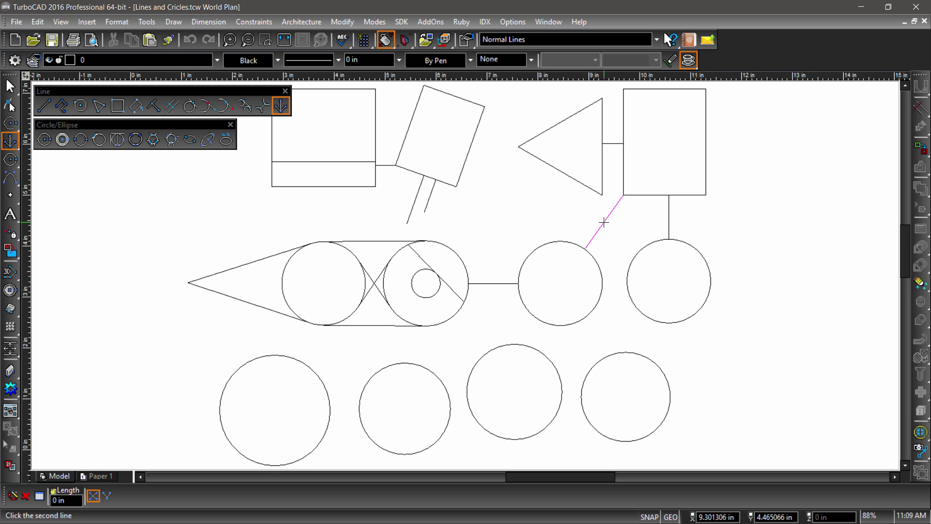
click(669, 220)
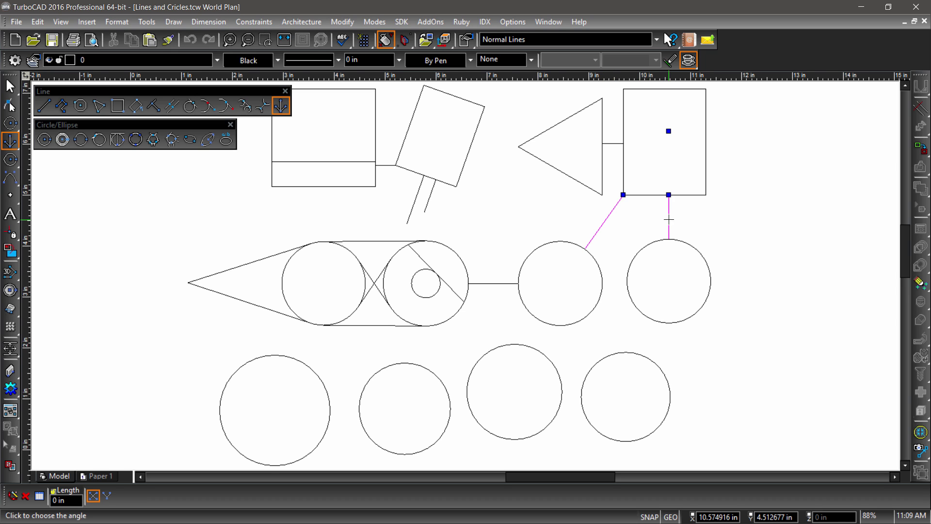
click(637, 221)
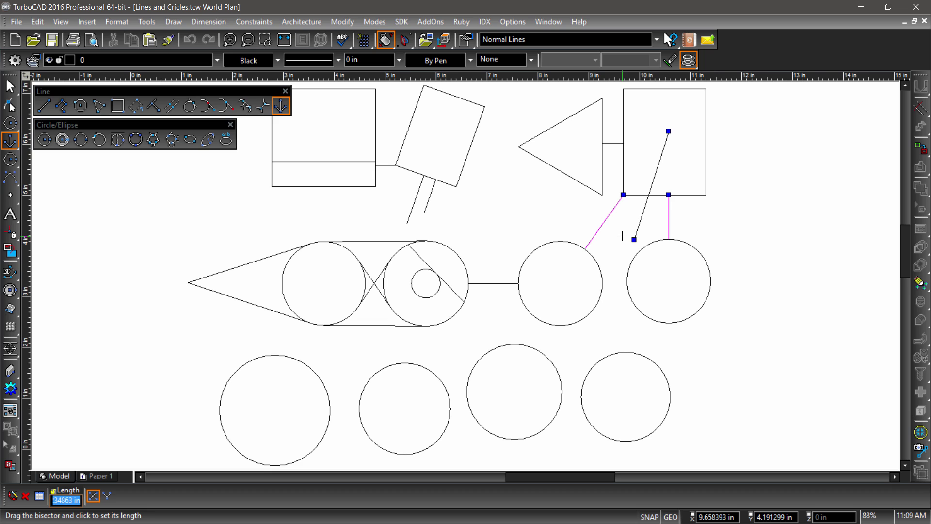
text(2.25)
key(Return)
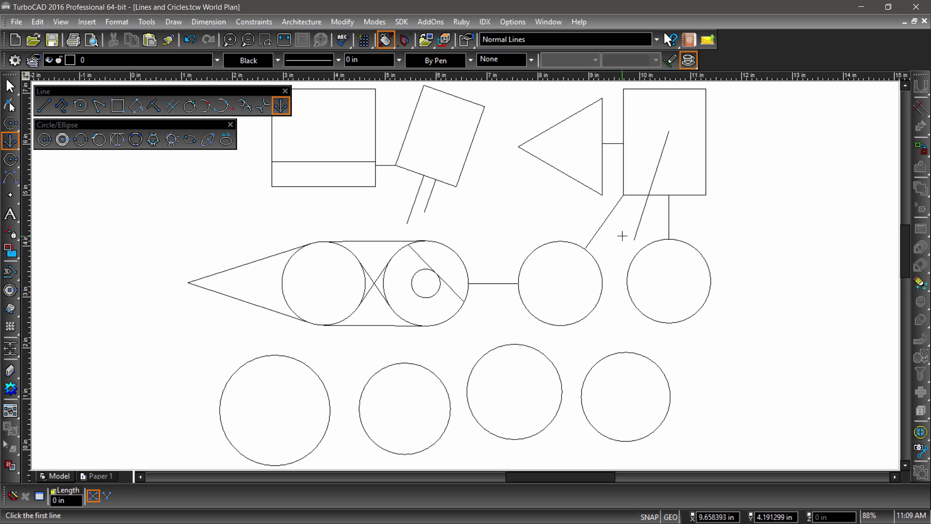
Draw a three-point bisector from the triangle's left vertex, ending below the triangle
right_click(578, 212)
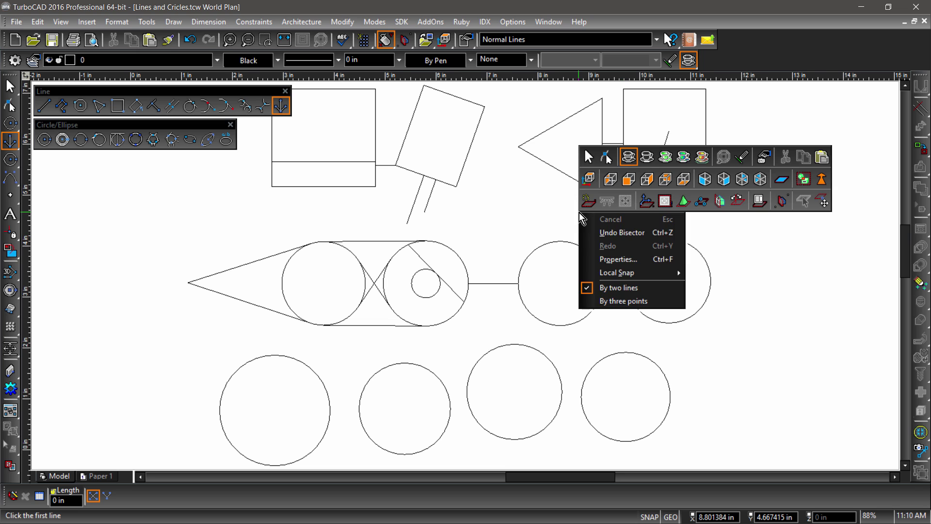
click(603, 302)
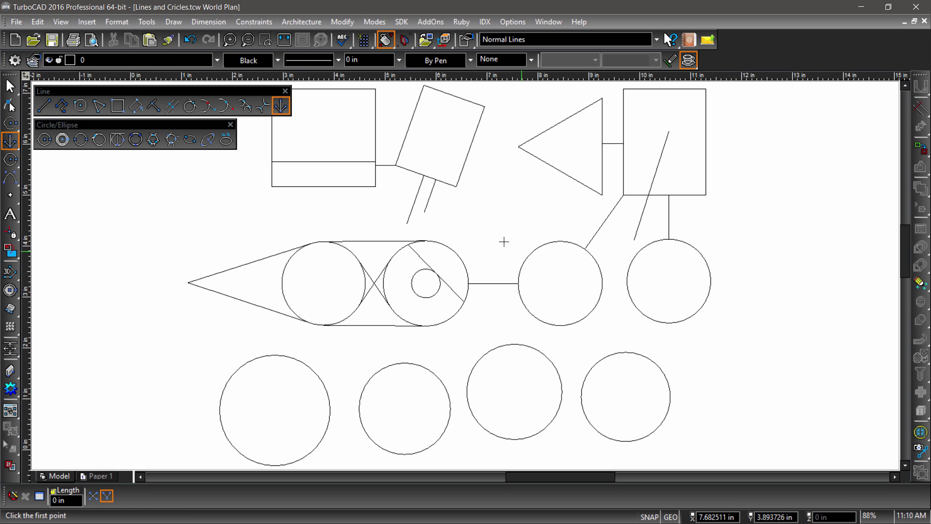
click(517, 146)
click(602, 194)
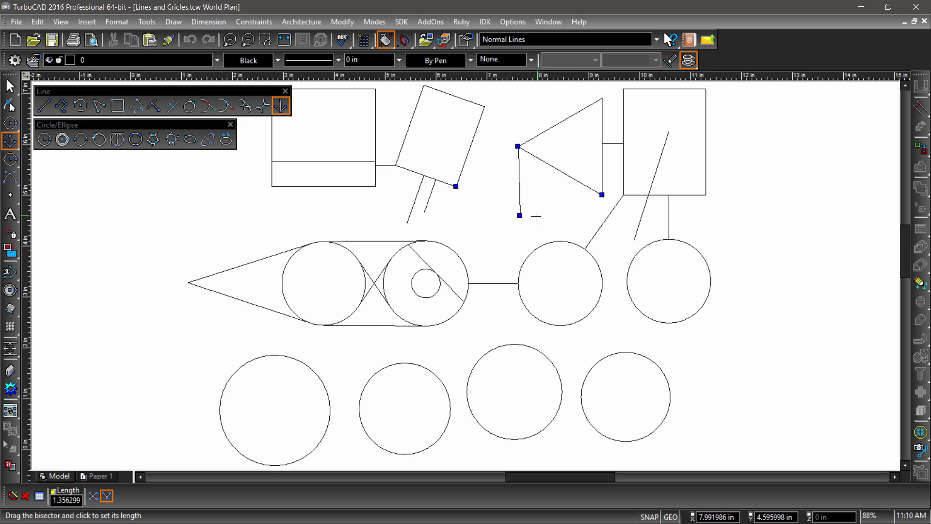
click(519, 236)
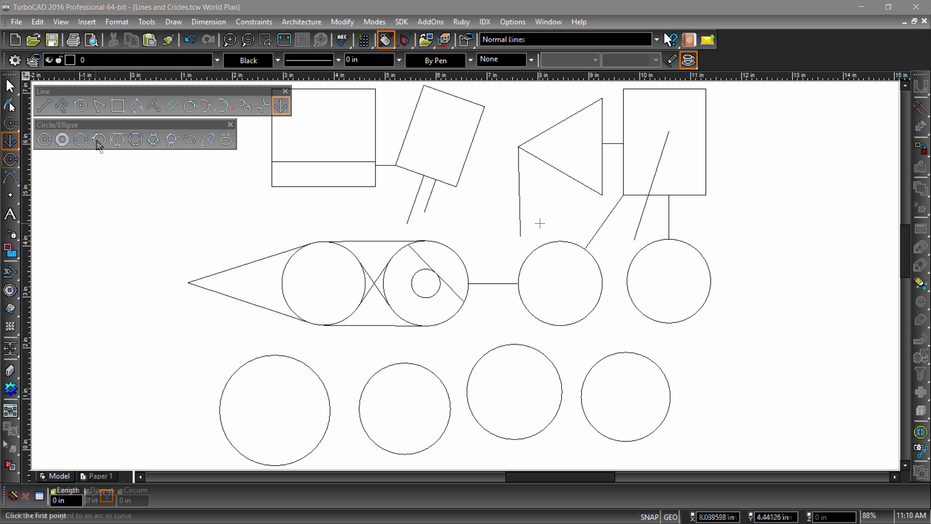
click(45, 139)
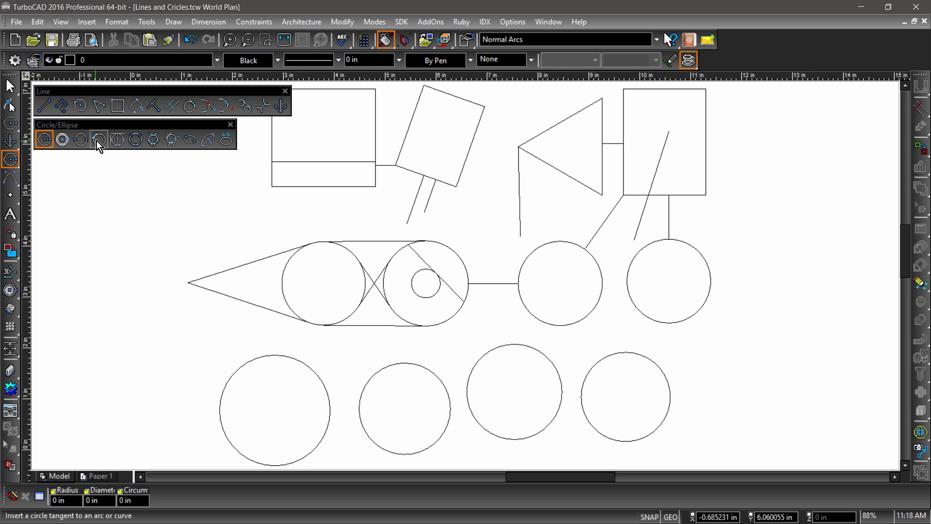
Add a circle tangent to the circle below the triangle
click(97, 141)
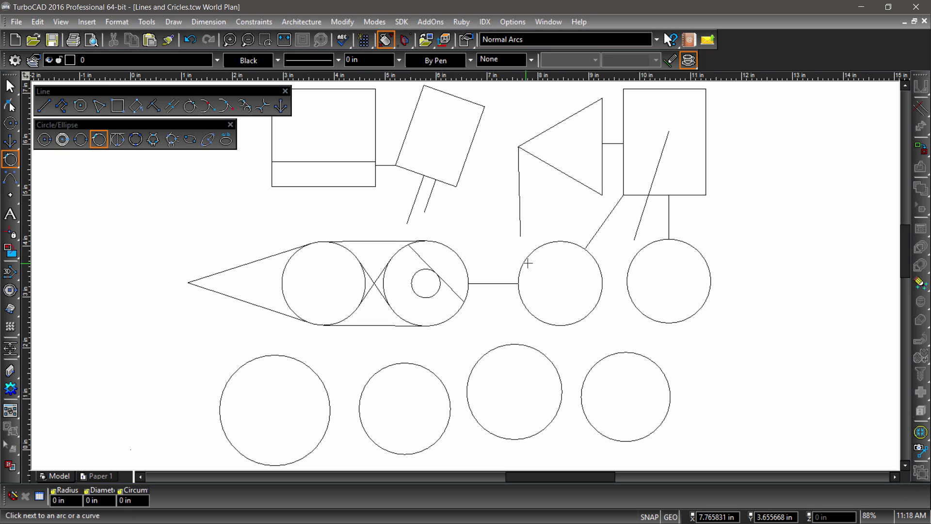
click(544, 245)
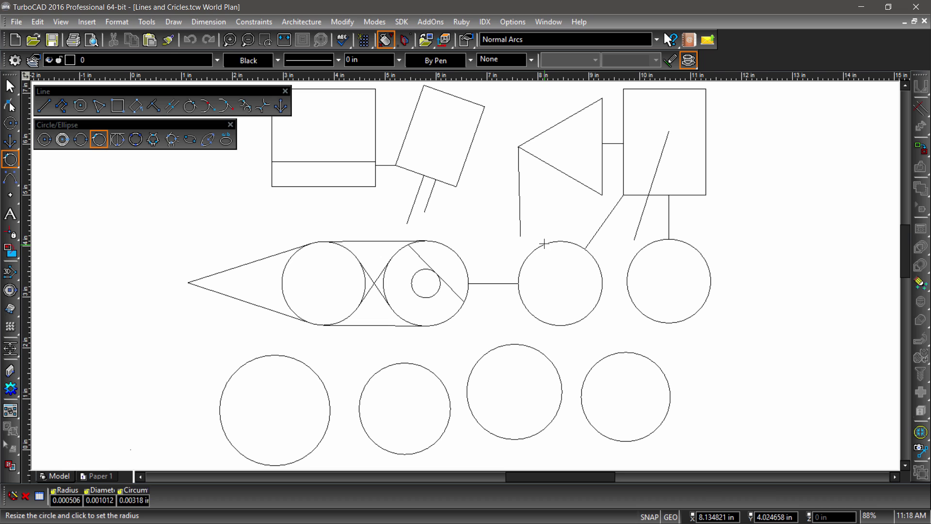
click(537, 209)
click(520, 210)
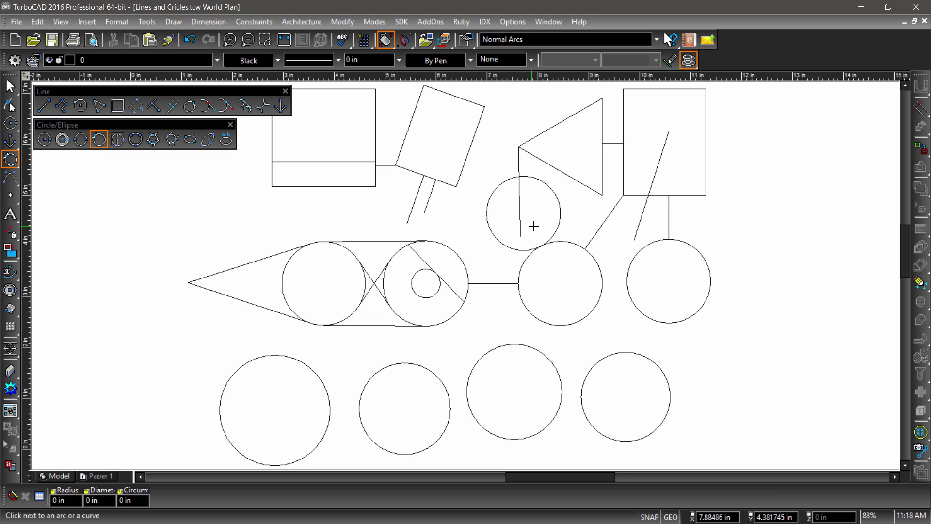
Add a circle tangent to the pointed triangle's upper edge
click(115, 141)
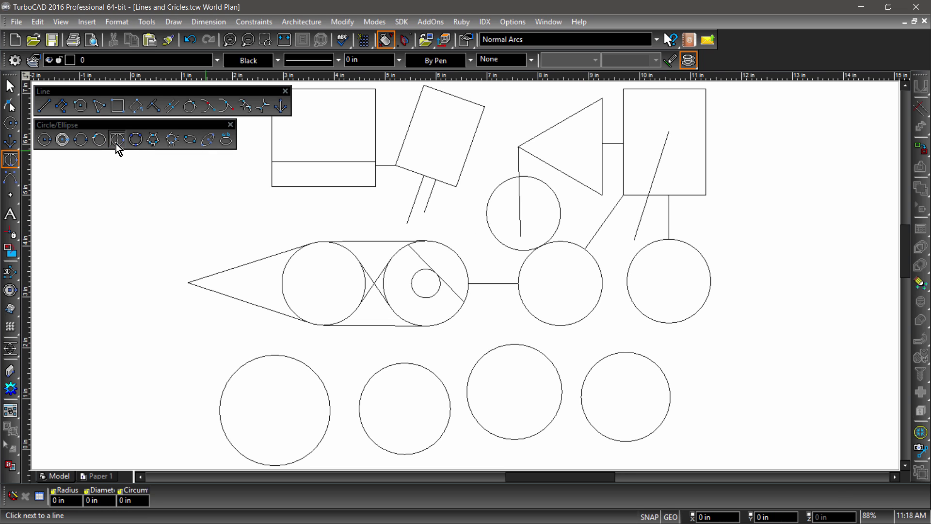
click(229, 270)
click(214, 231)
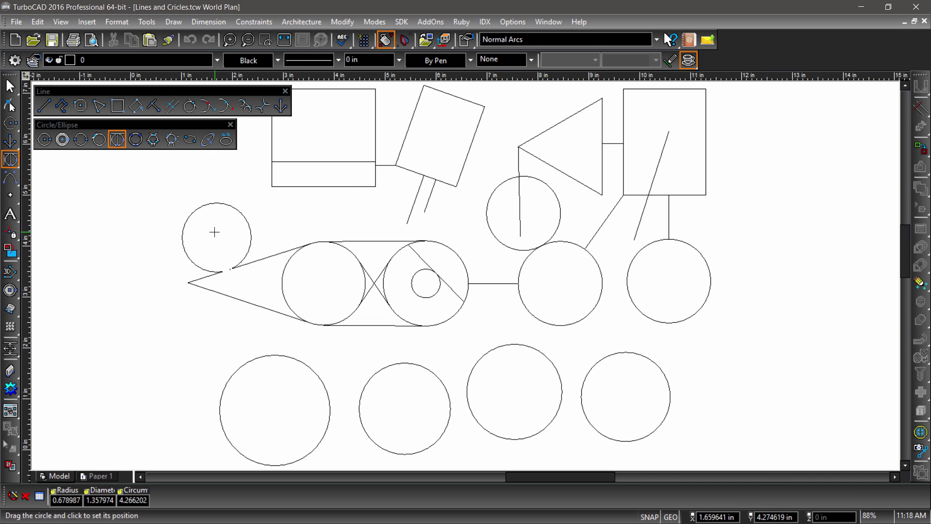
click(233, 225)
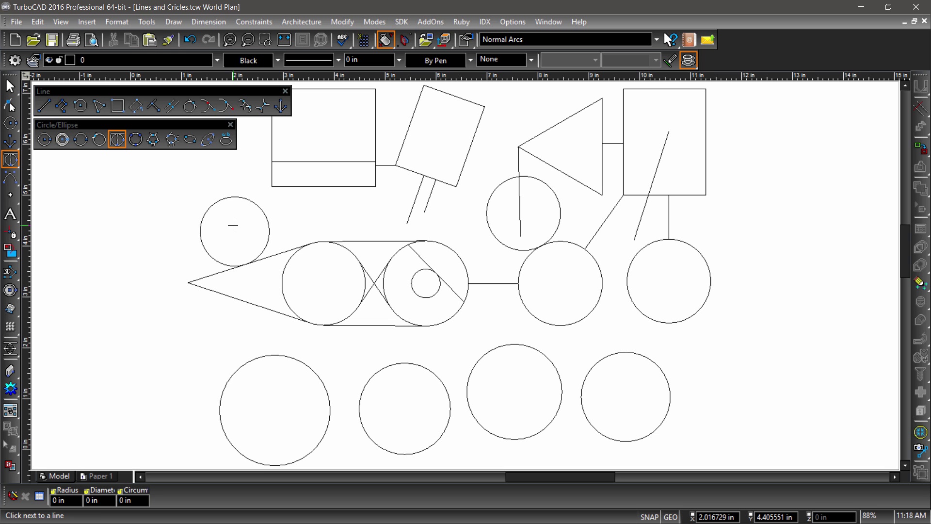
click(157, 141)
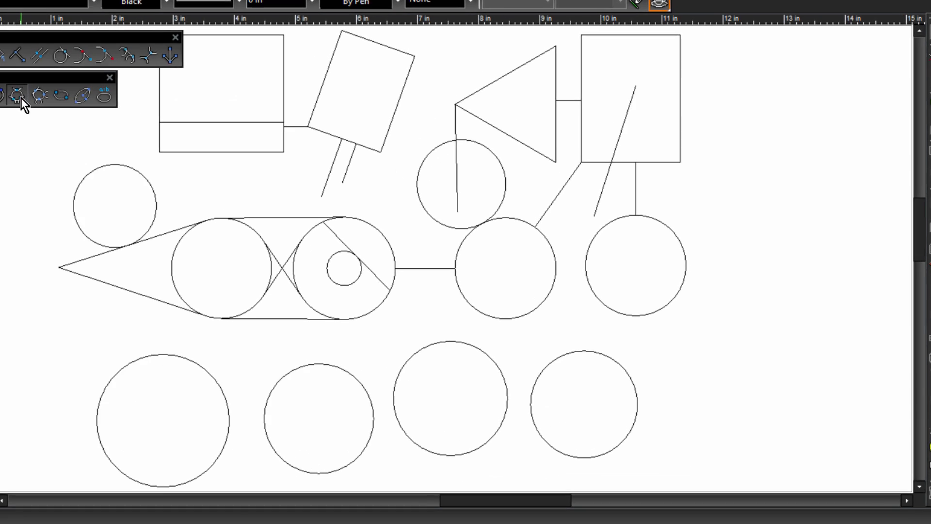
Draw a circle tangent to two circles and the rectangle's bottom edge
click(529, 316)
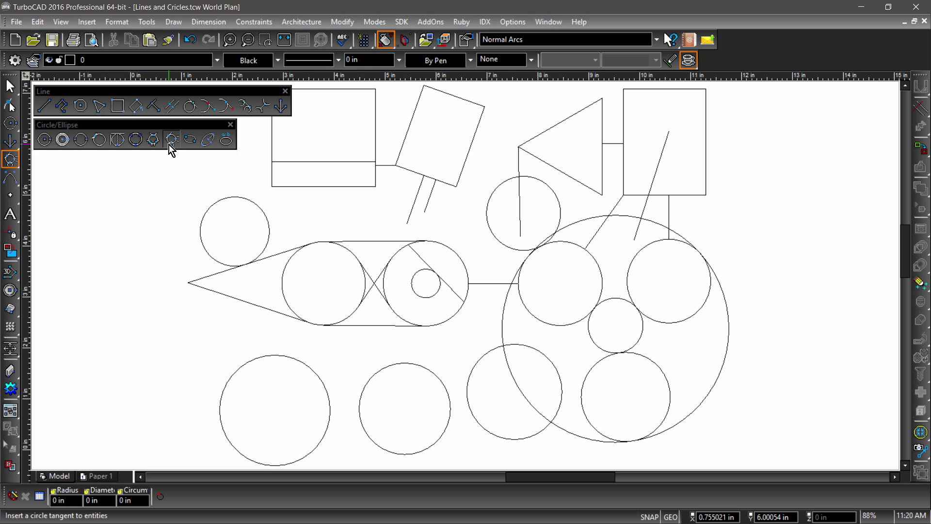
click(168, 144)
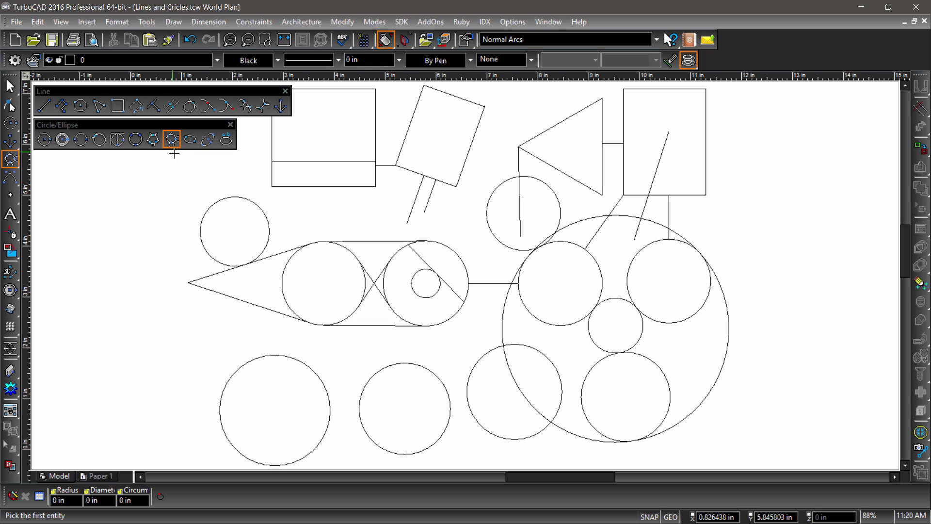
click(269, 225)
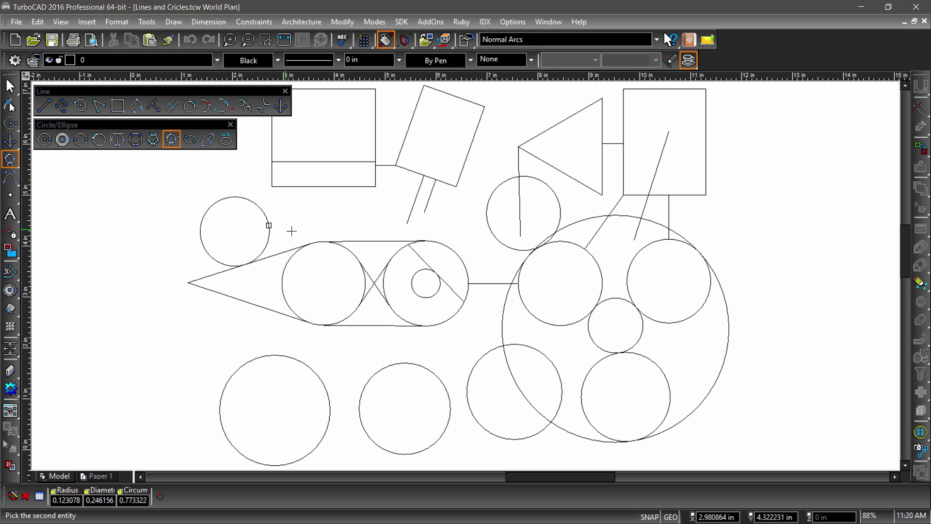
click(316, 242)
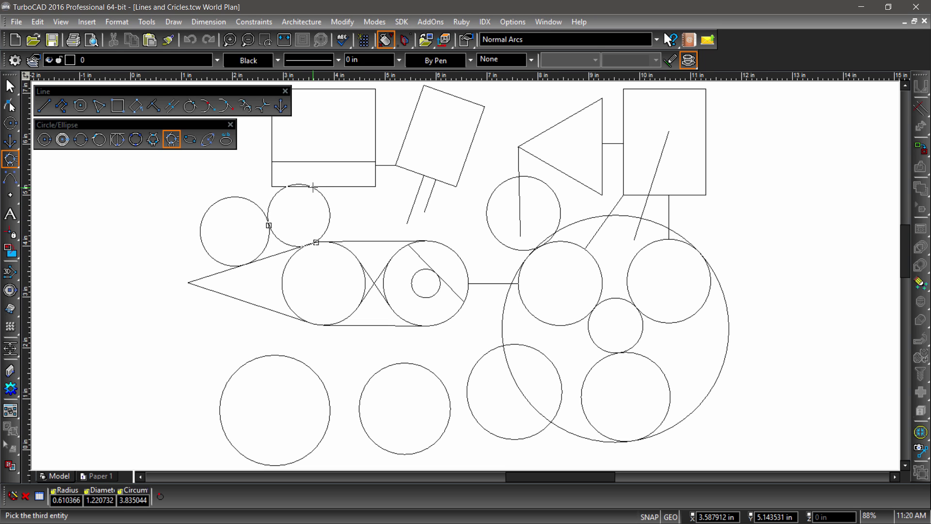
click(313, 187)
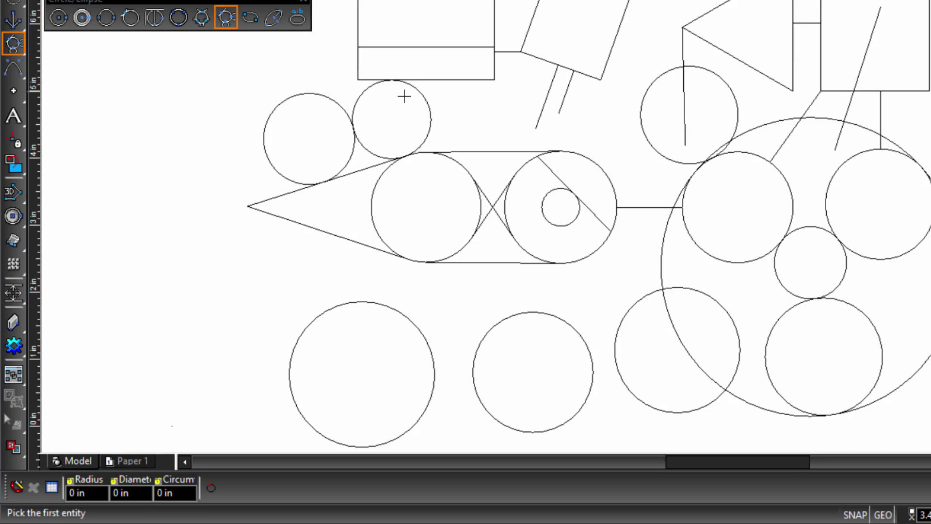
Add a 0.6-radius circle tangent between the two bottom-row circles
click(490, 329)
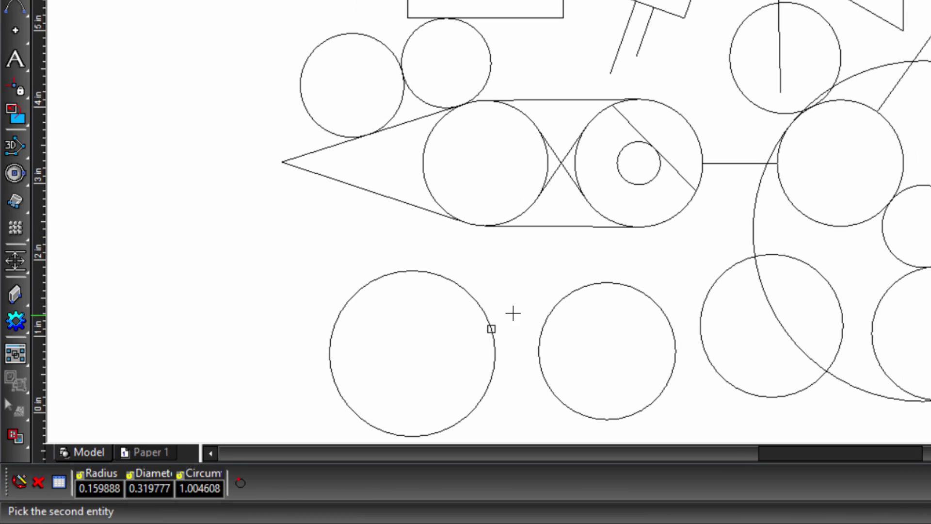
click(539, 336)
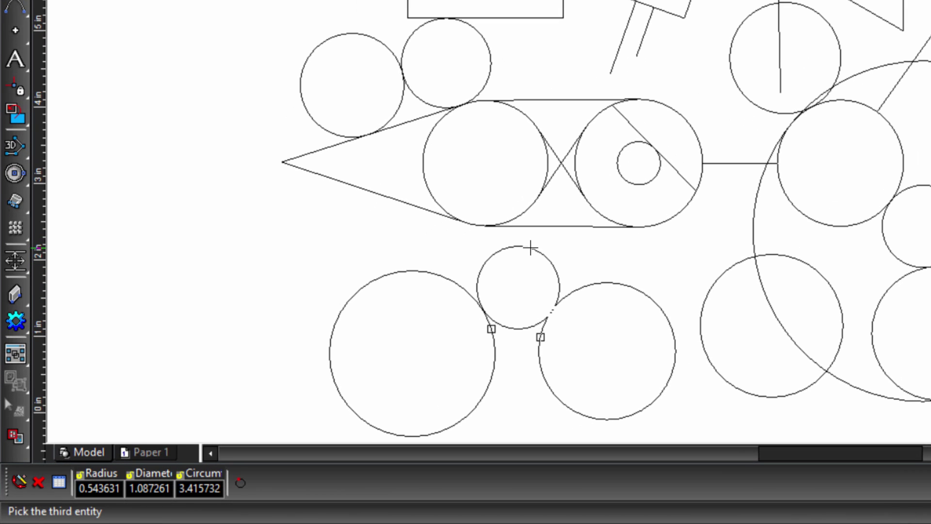
text(1)
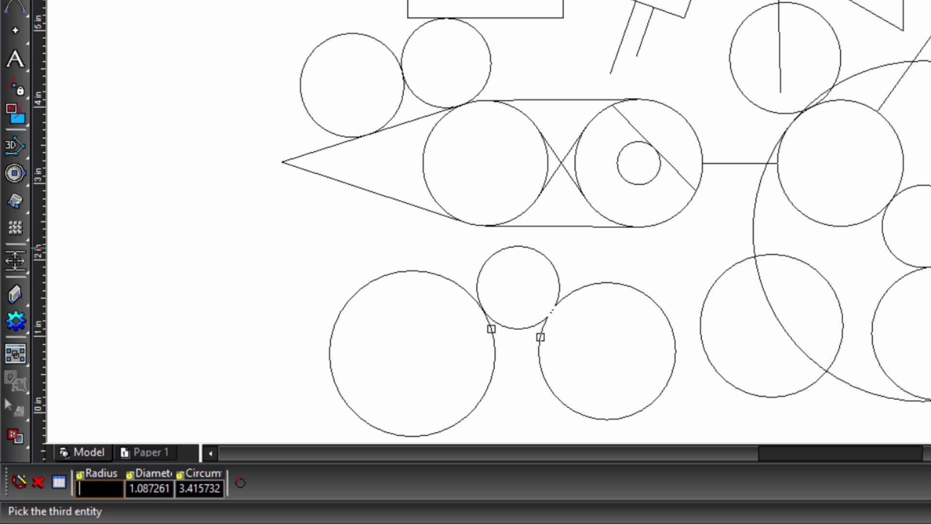
text(.6)
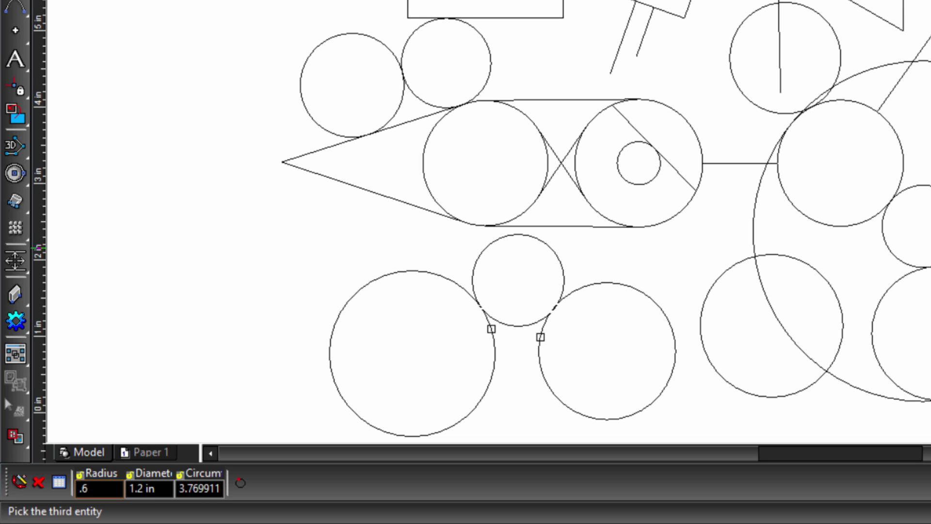
key(Return)
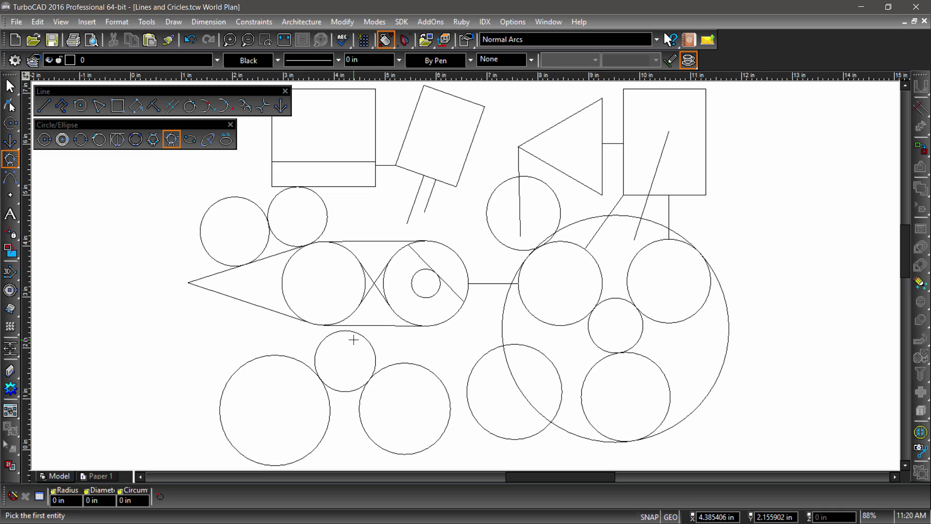